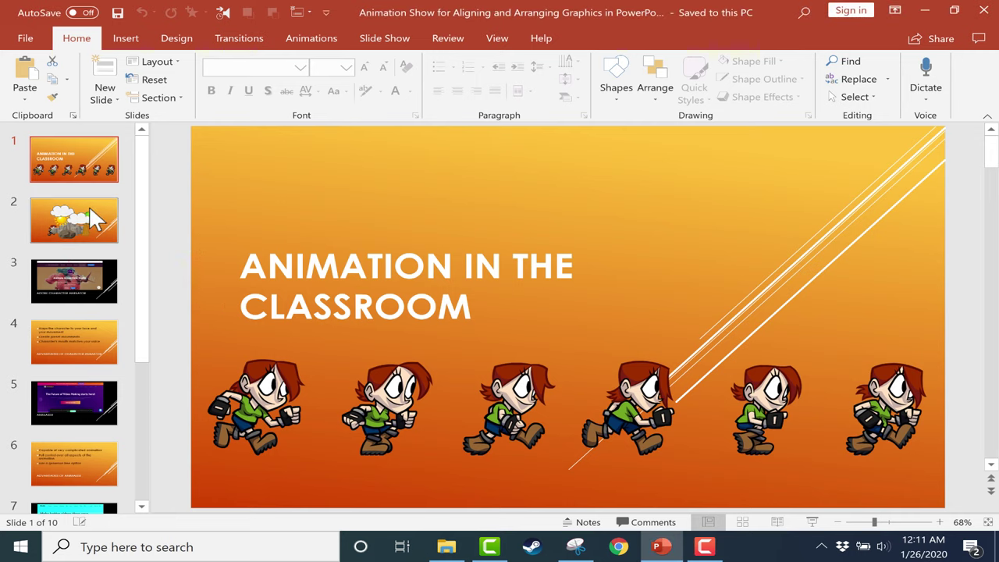
pyautogui.click(76, 361)
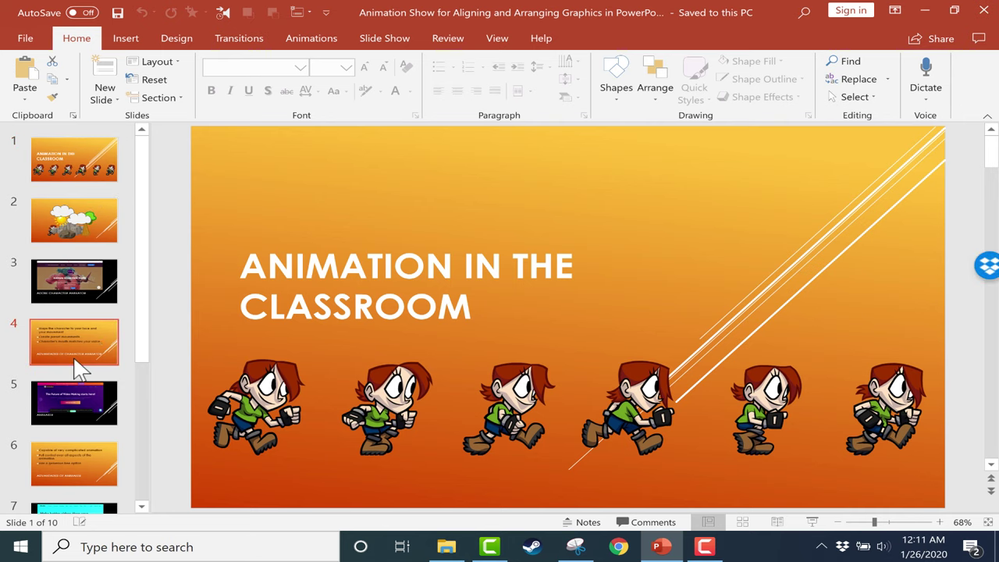
pyautogui.click(84, 295)
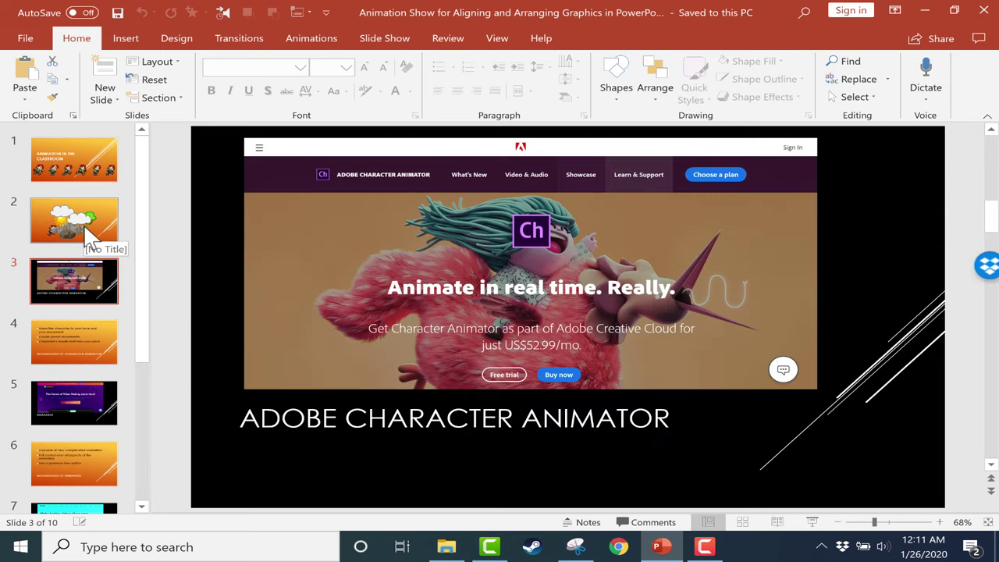
pyautogui.click(88, 231)
pyautogui.click(94, 459)
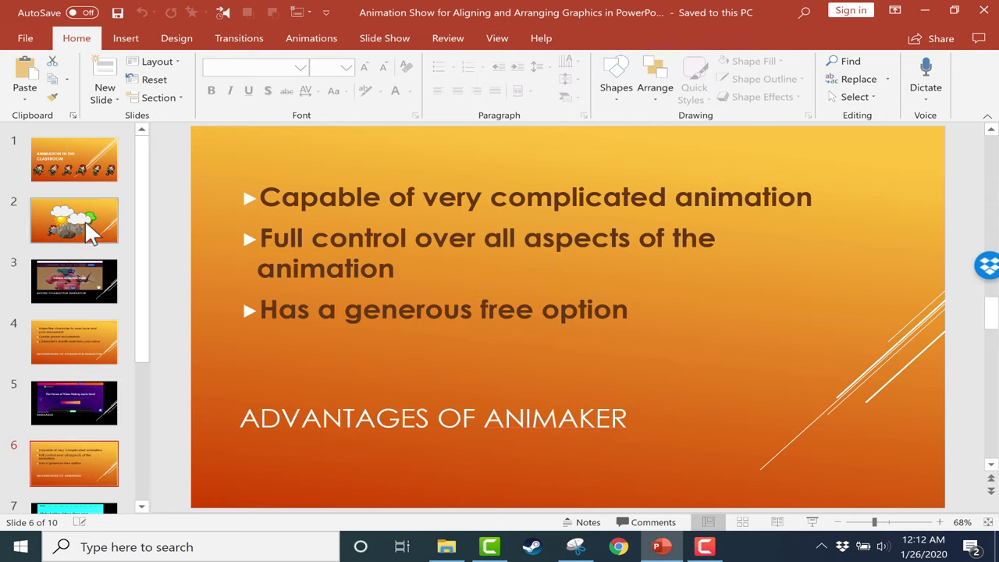
# On slide 2, spread out the overlapping pictures by moving the mountain right, the clouds apart and upward, and the running girl down-left.
pyautogui.click(84, 219)
pyautogui.click(339, 381)
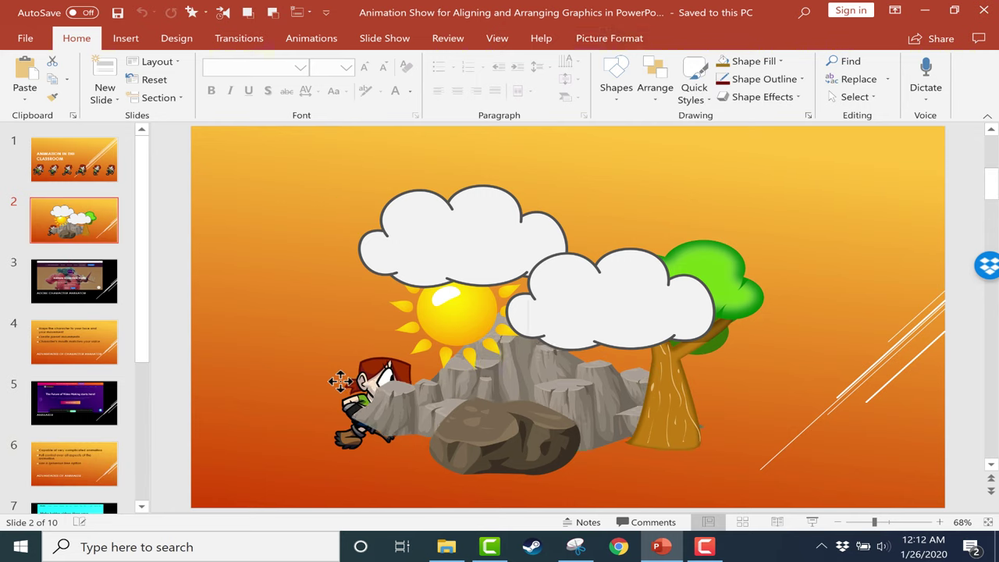
pyautogui.moveTo(340, 380); pyautogui.dragTo(473, 357)
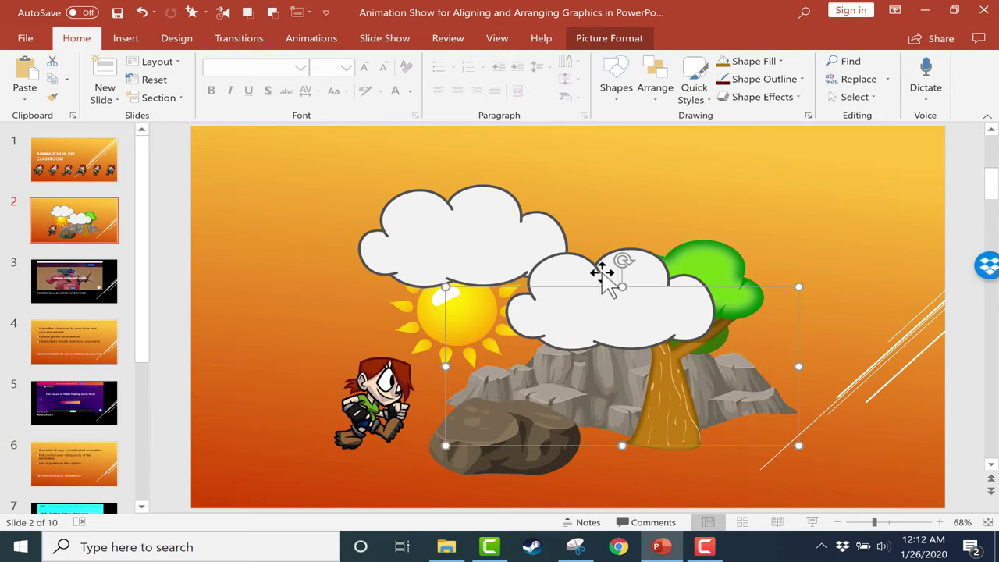
pyautogui.moveTo(598, 274); pyautogui.dragTo(779, 184)
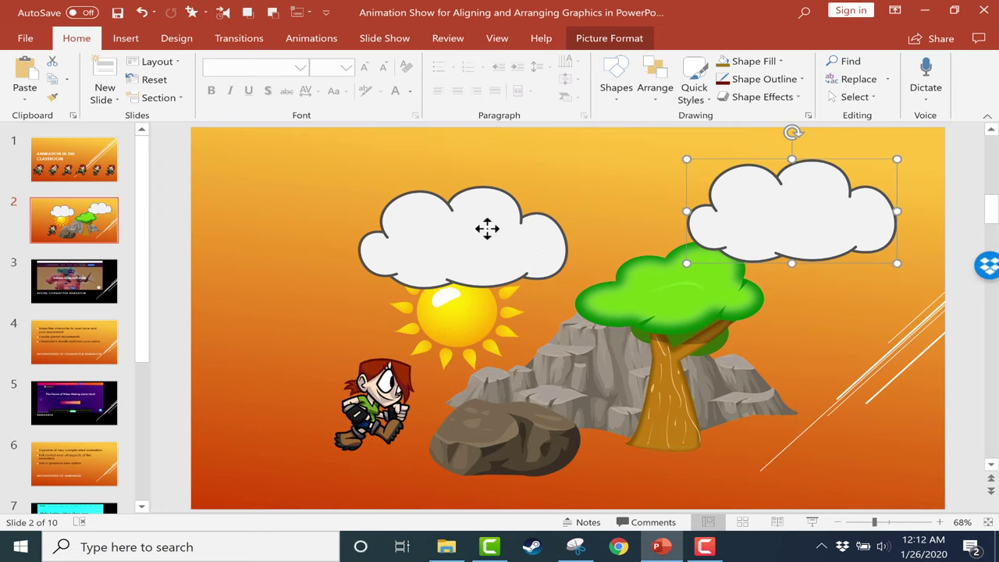
pyautogui.moveTo(487, 227); pyautogui.dragTo(400, 194)
pyautogui.moveTo(379, 412); pyautogui.dragTo(331, 429)
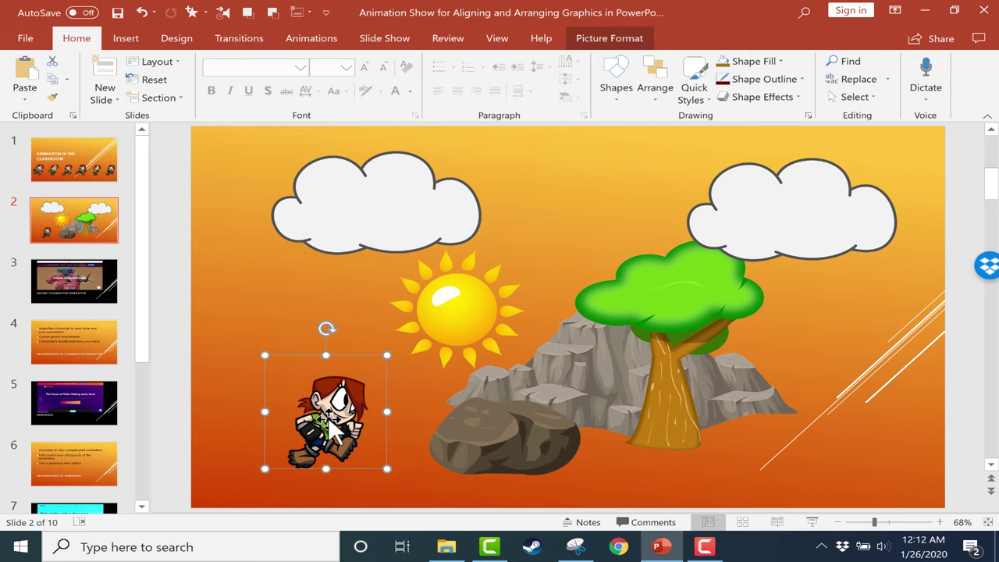
pyautogui.click(87, 161)
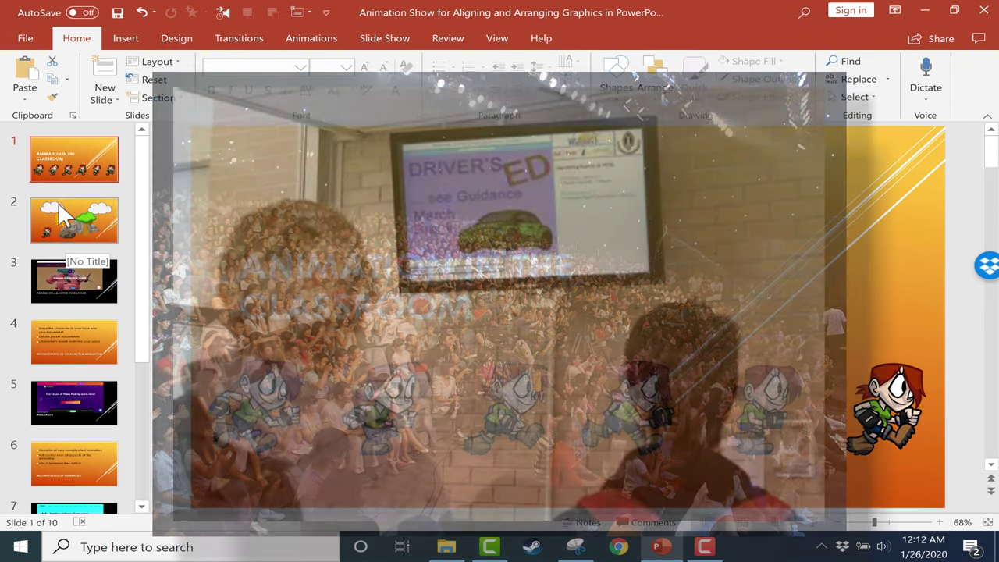
pyautogui.click(58, 203)
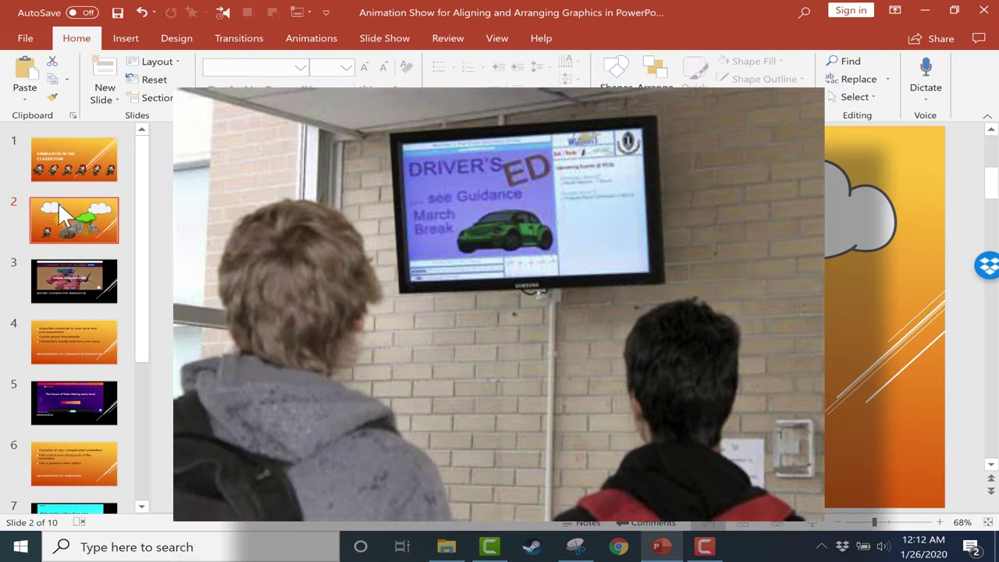
pyautogui.click(82, 331)
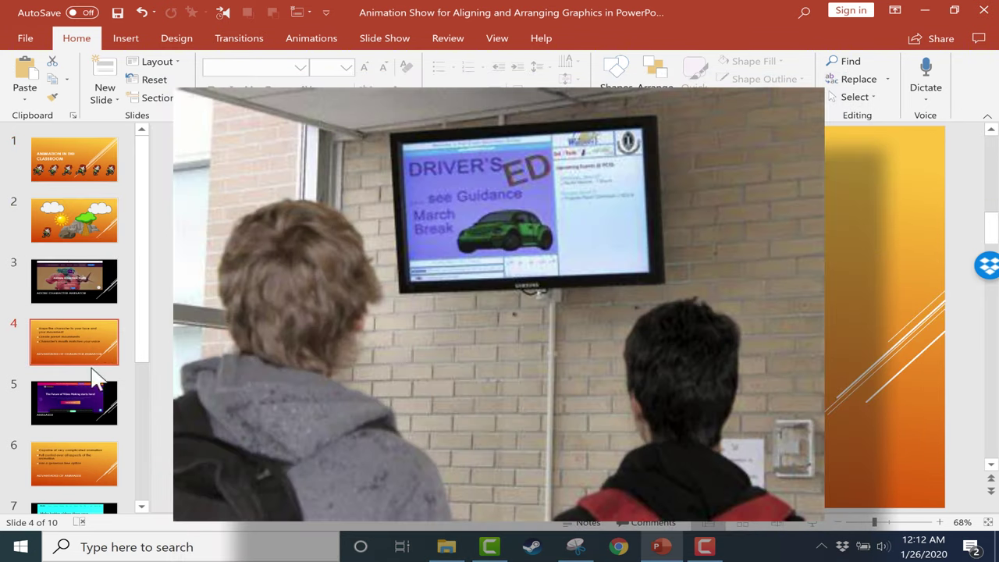
pyautogui.click(86, 402)
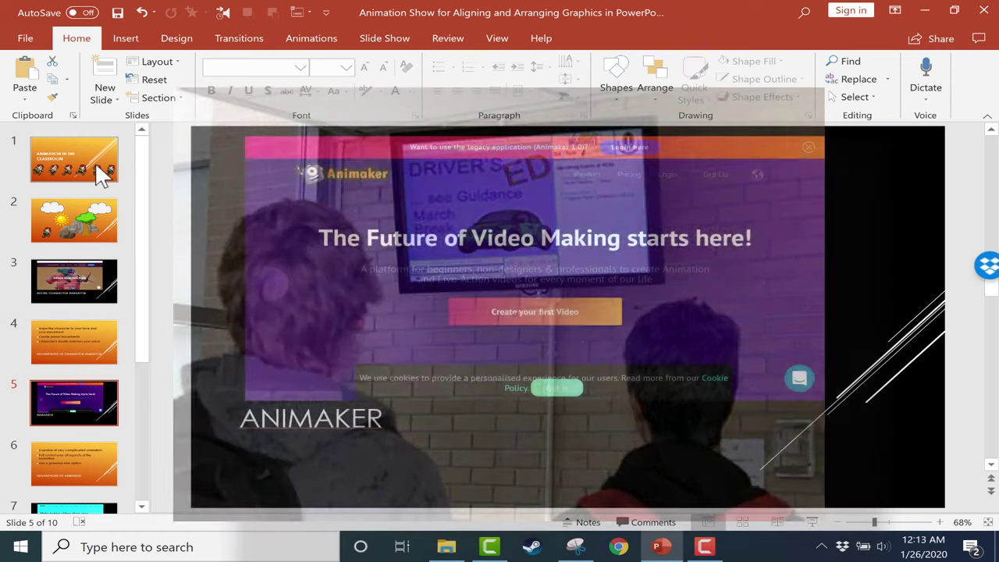
pyautogui.click(94, 161)
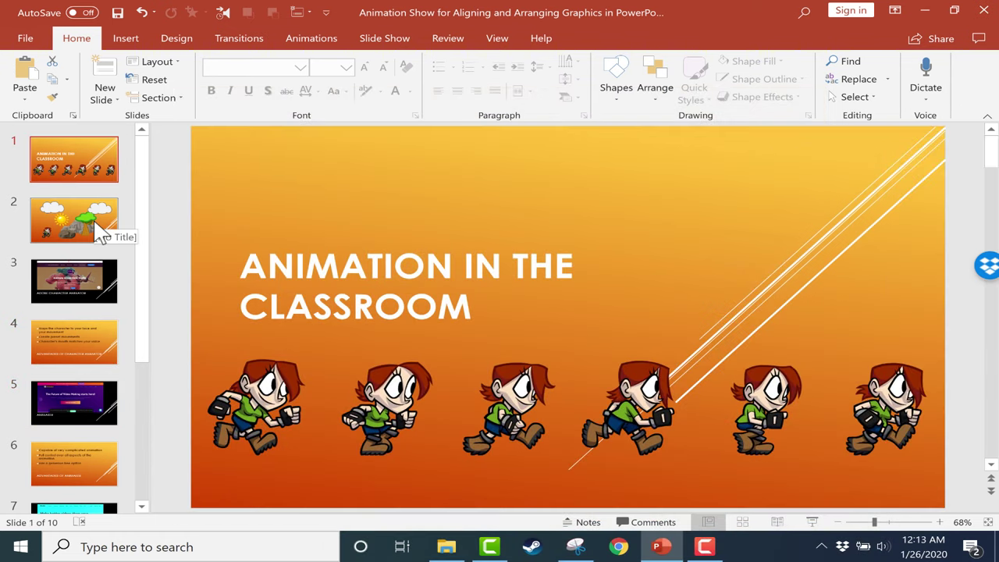
pyautogui.click(93, 220)
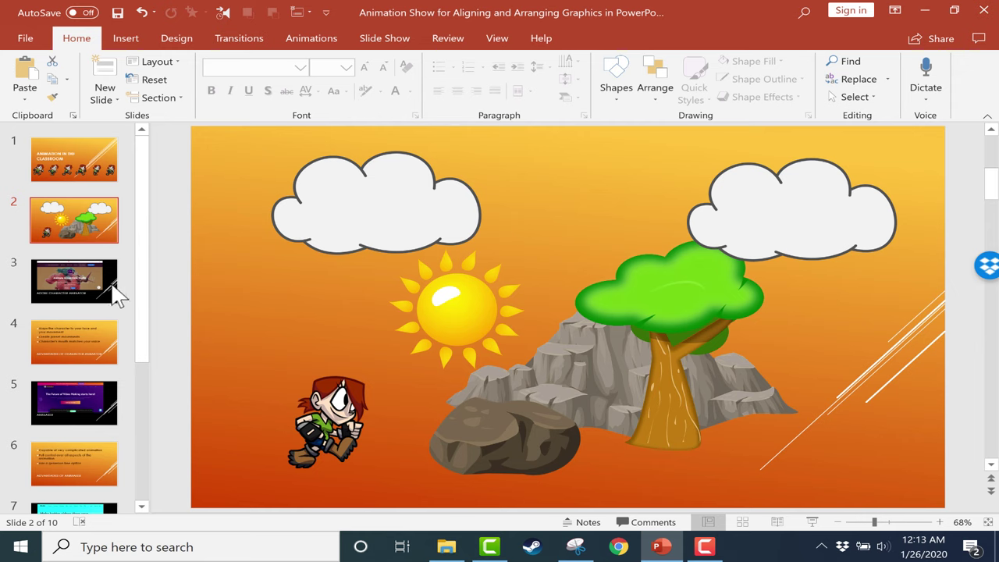
# Change the presentation's slide size to Standard (4:3) and scale the content with Ensure Fit.
pyautogui.click(81, 158)
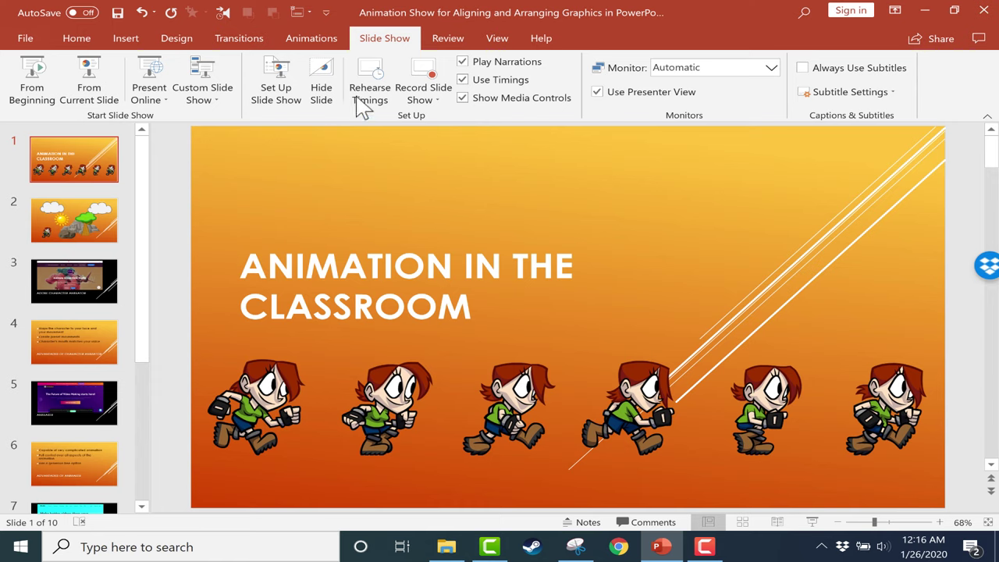
pyautogui.click(184, 47)
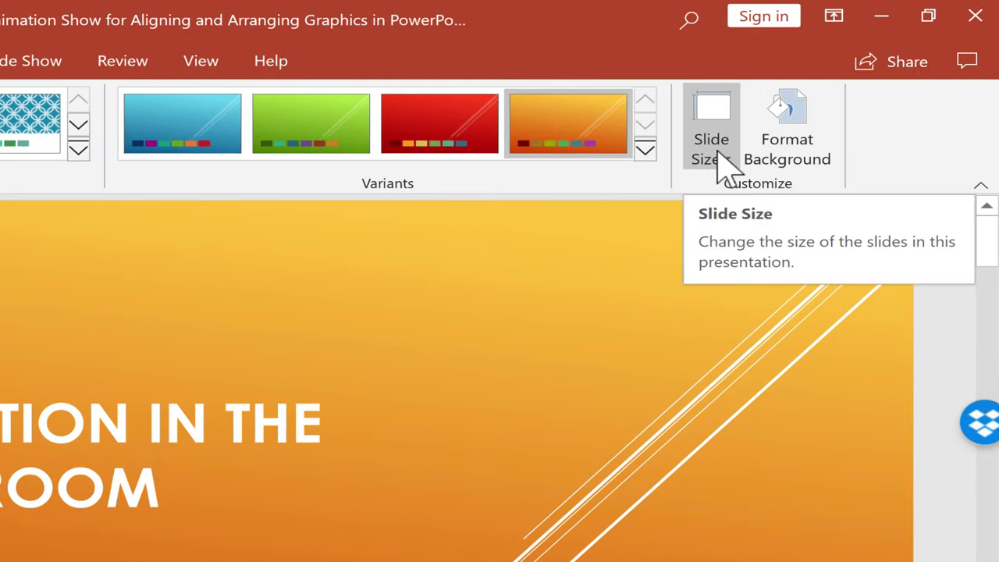
pyautogui.click(724, 161)
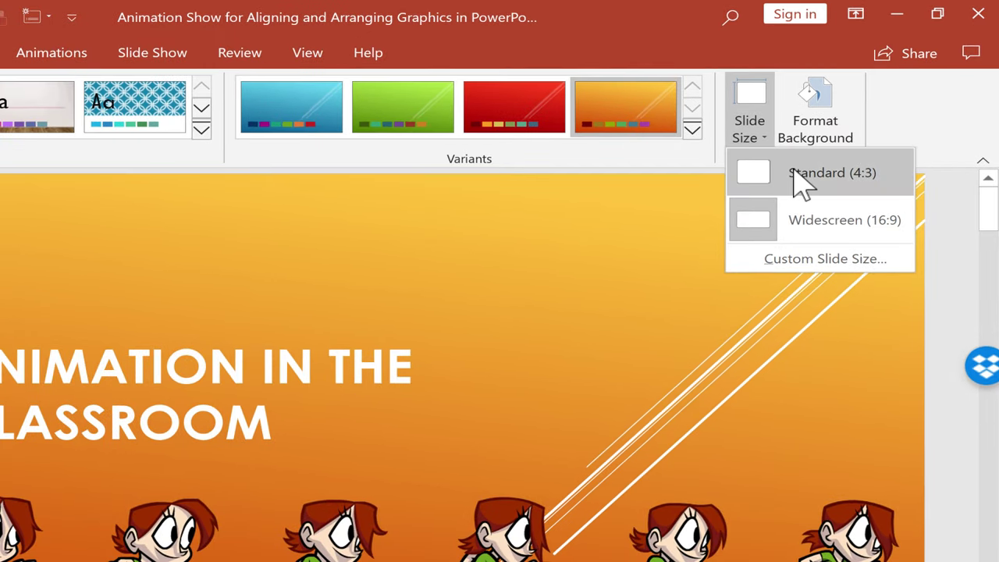
pyautogui.click(804, 184)
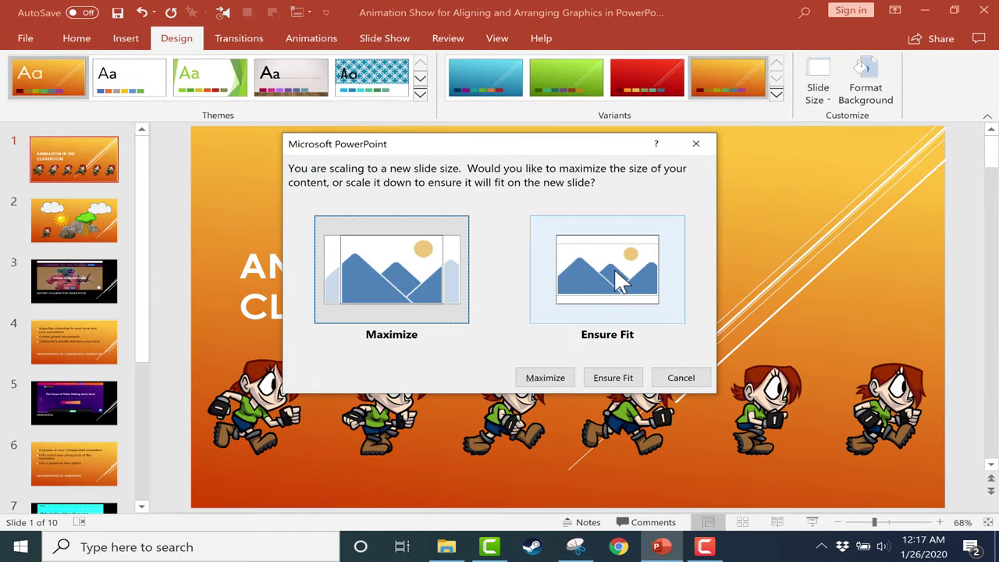
pyautogui.click(616, 279)
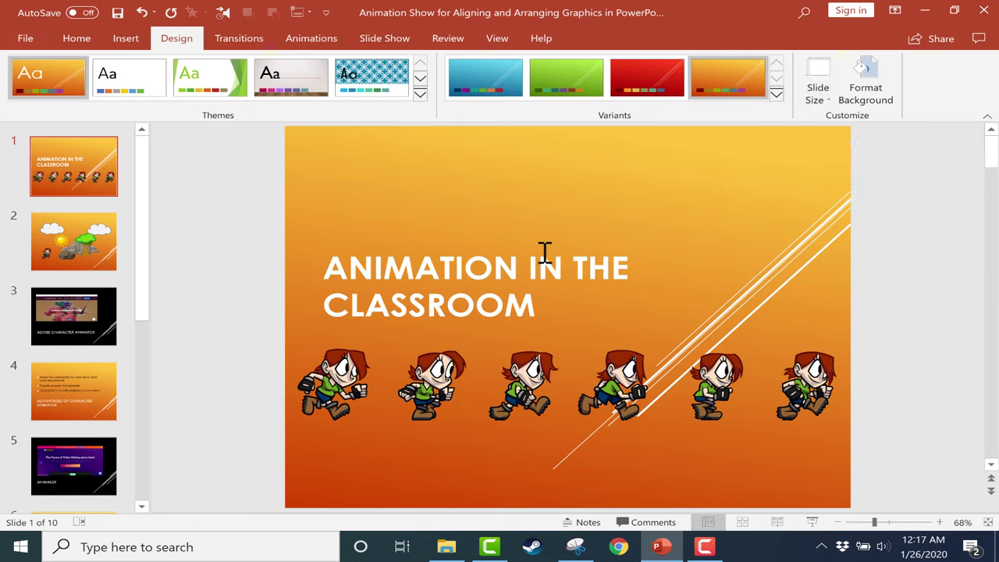
# Switch the presentation's slide size back to Widescreen (16:9).
pyautogui.click(828, 98)
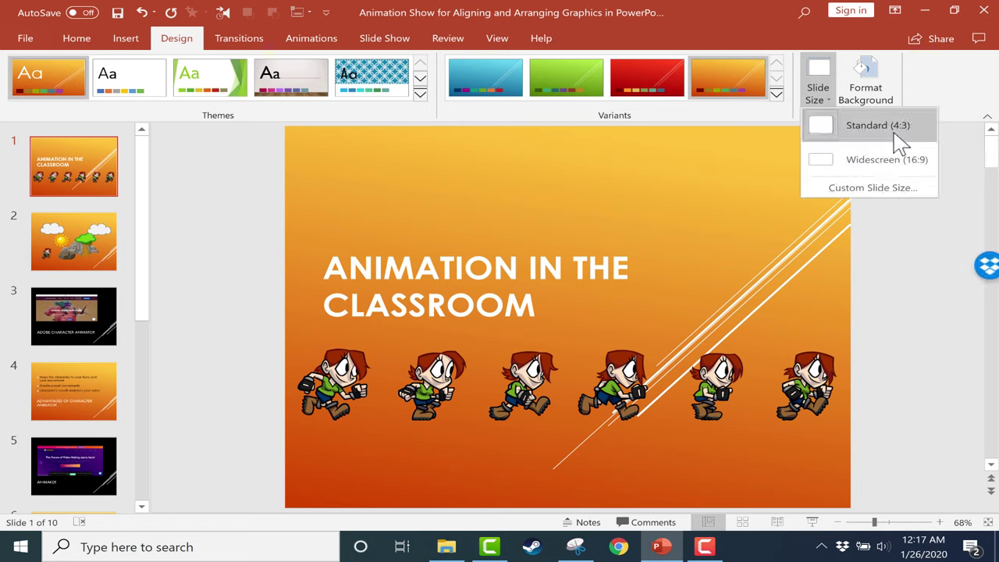
pyautogui.click(869, 160)
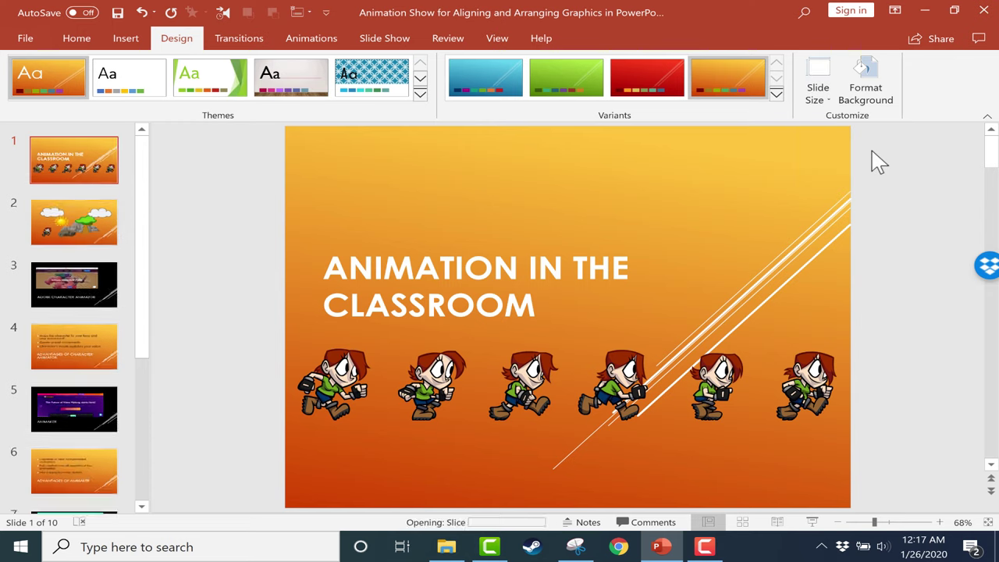
pyautogui.click(816, 101)
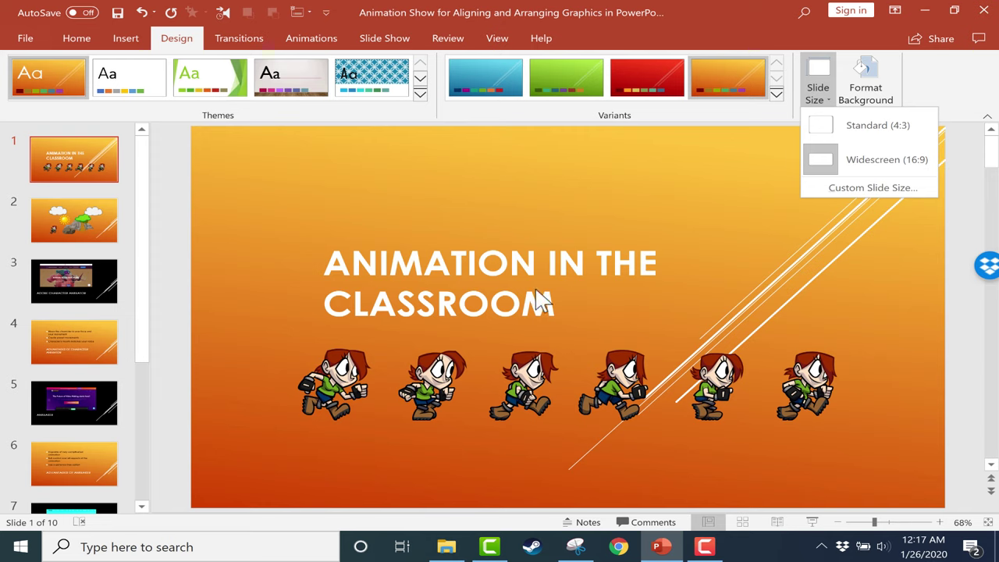
pyautogui.press('Escape')
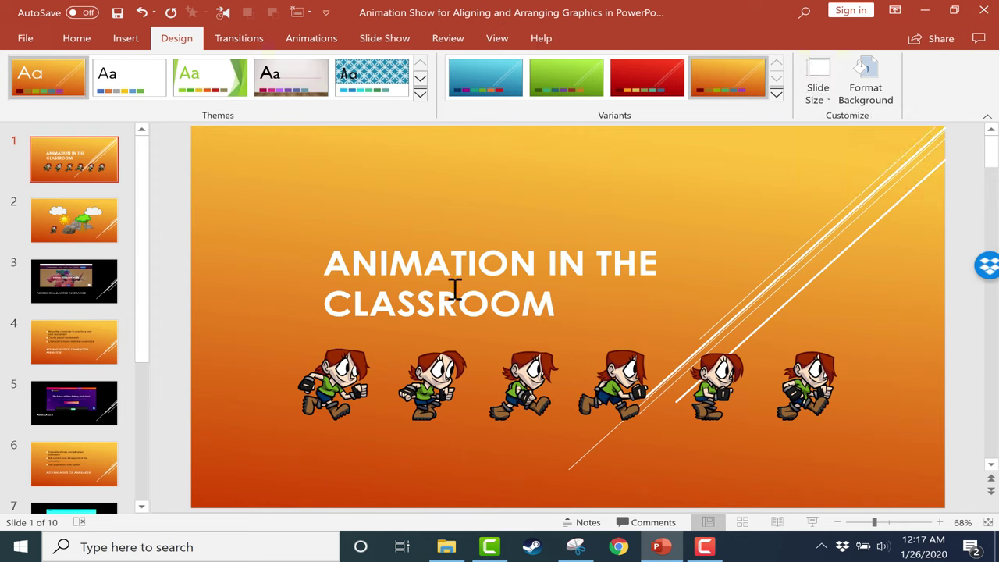
pyautogui.click(525, 382)
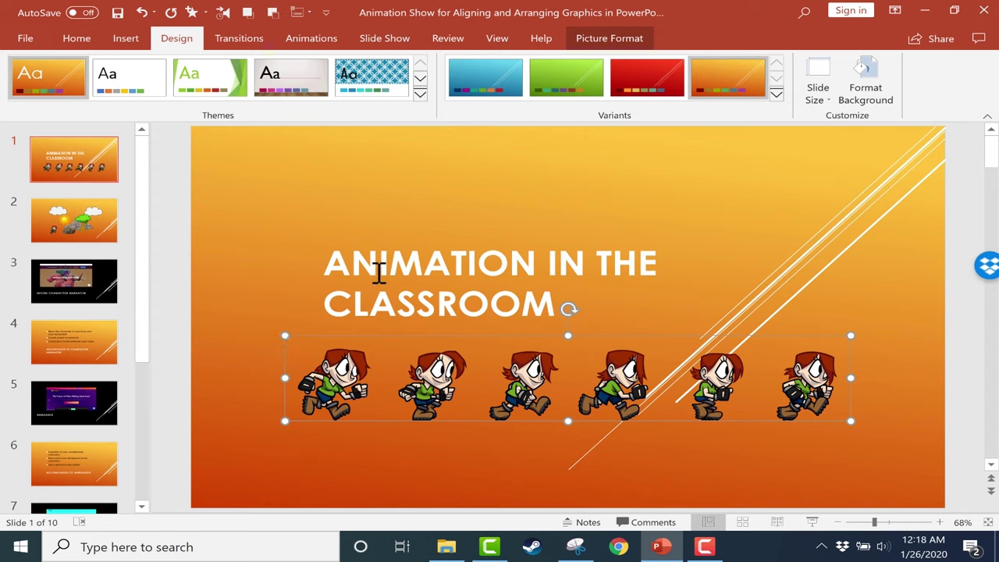
pyautogui.click(821, 92)
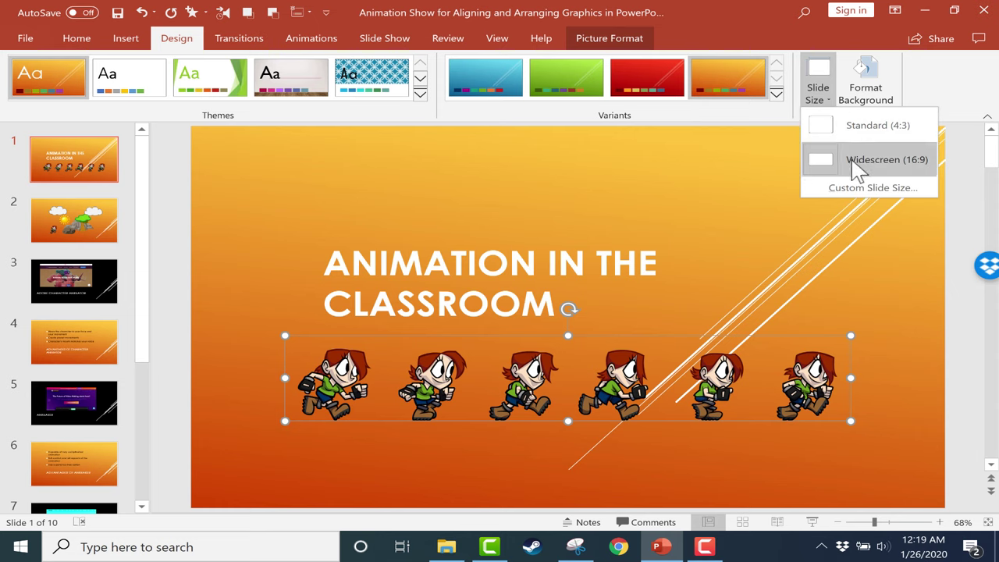
pyautogui.click(851, 161)
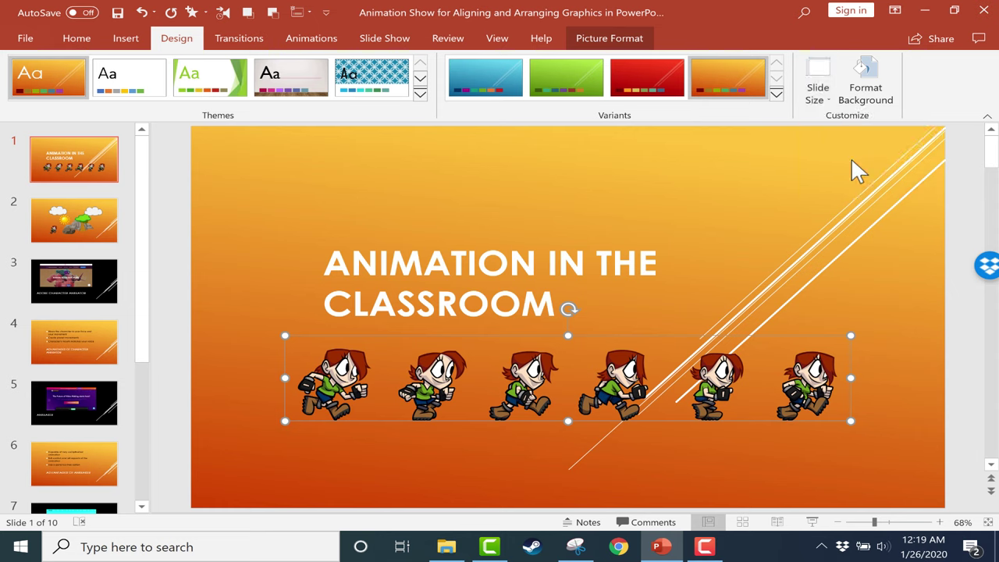
pyautogui.click(826, 107)
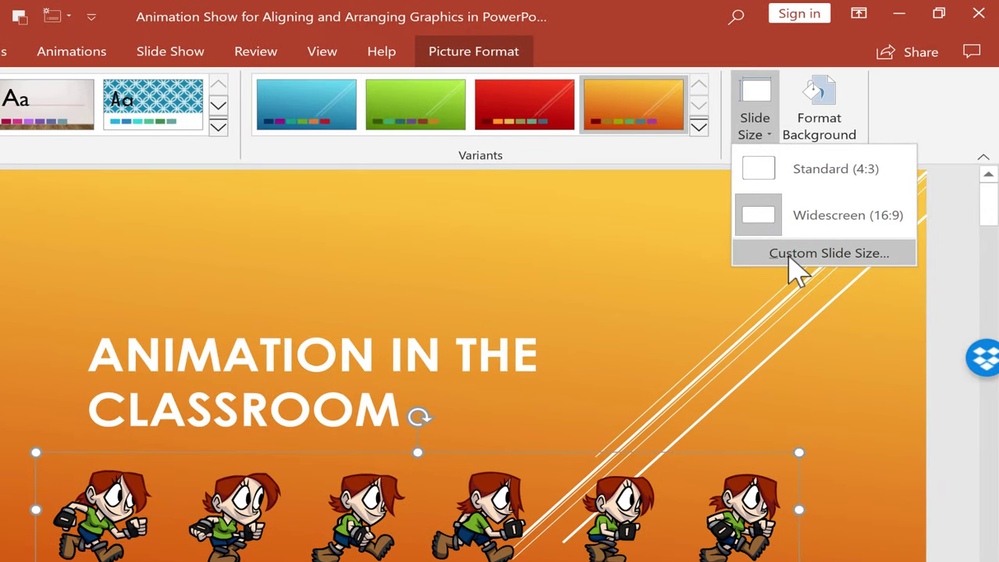
pyautogui.click(791, 260)
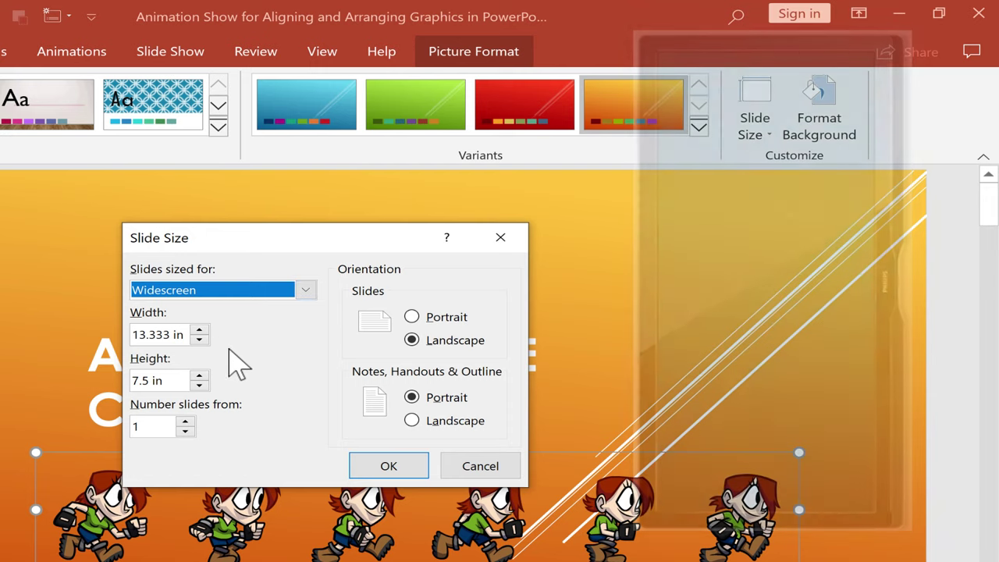
pyautogui.click(464, 468)
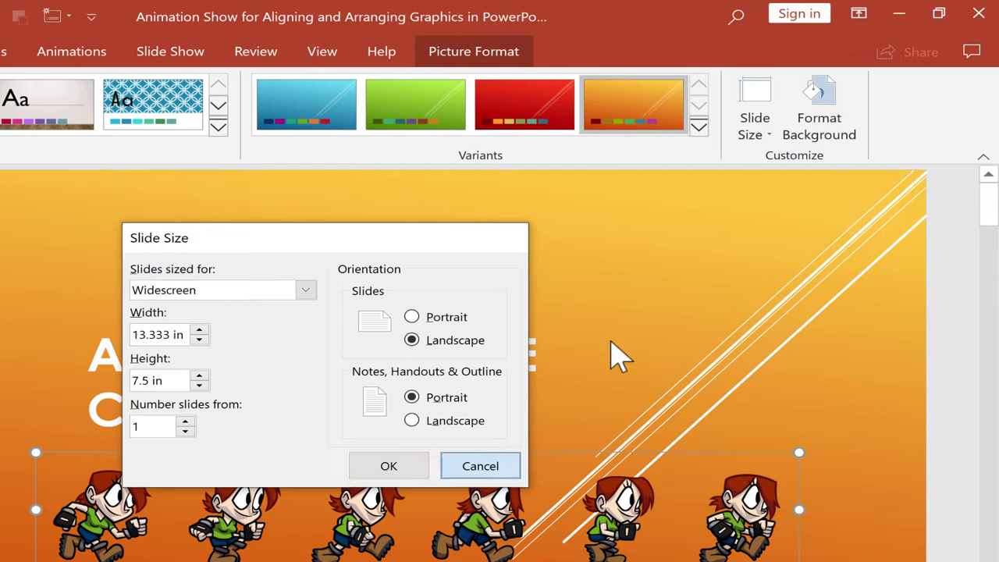
# Try the Banner preset as a custom slide size with Ensure Fit scaling, and undo the resize.
pyautogui.click(771, 139)
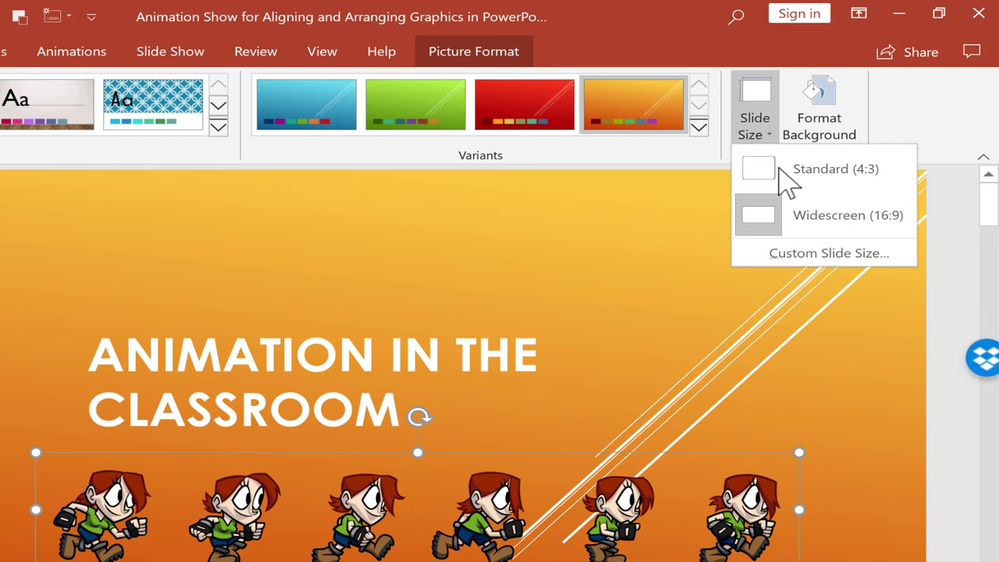
pyautogui.click(792, 256)
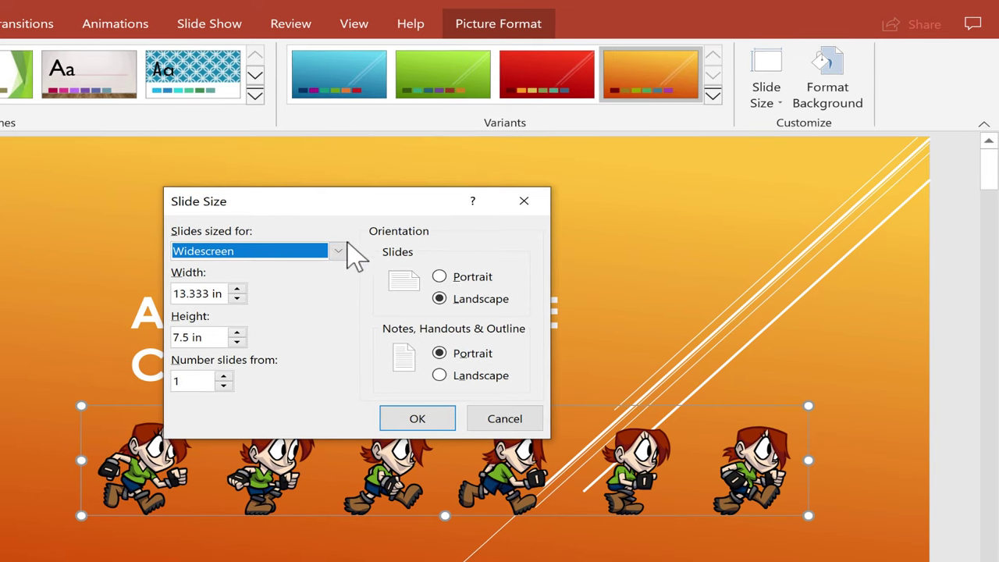
pyautogui.click(346, 250)
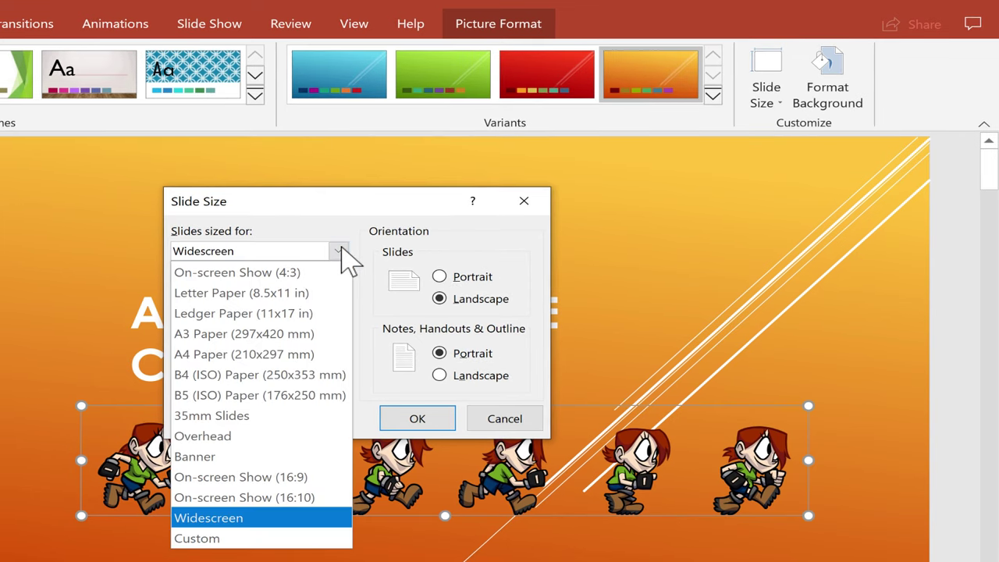
pyautogui.click(251, 462)
pyautogui.click(419, 419)
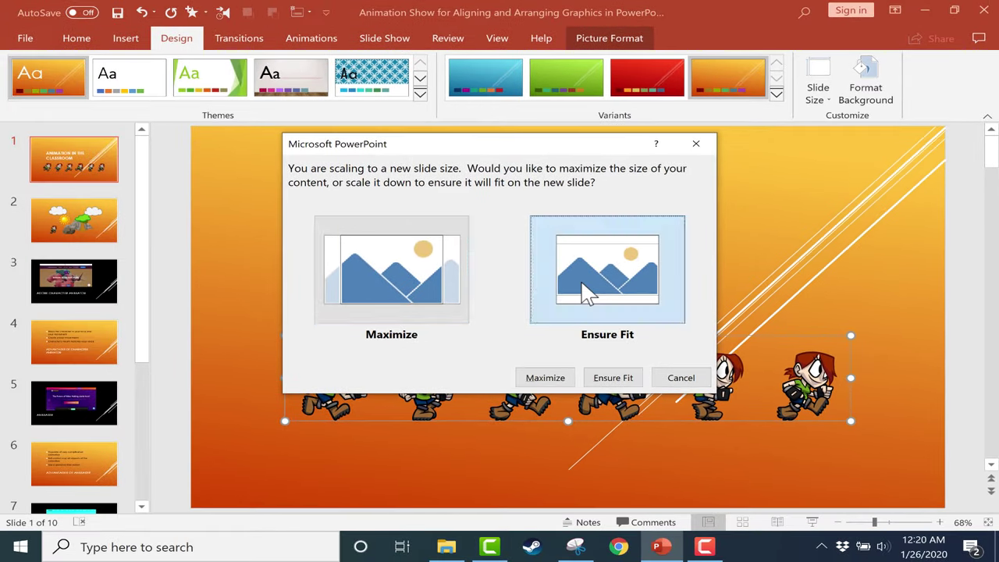
pyautogui.click(585, 291)
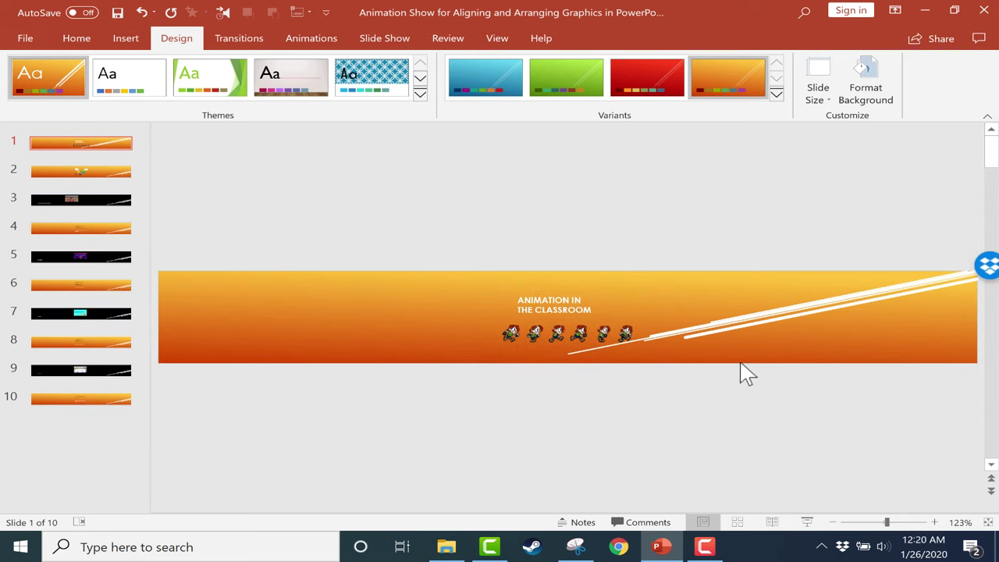
pyautogui.click(144, 12)
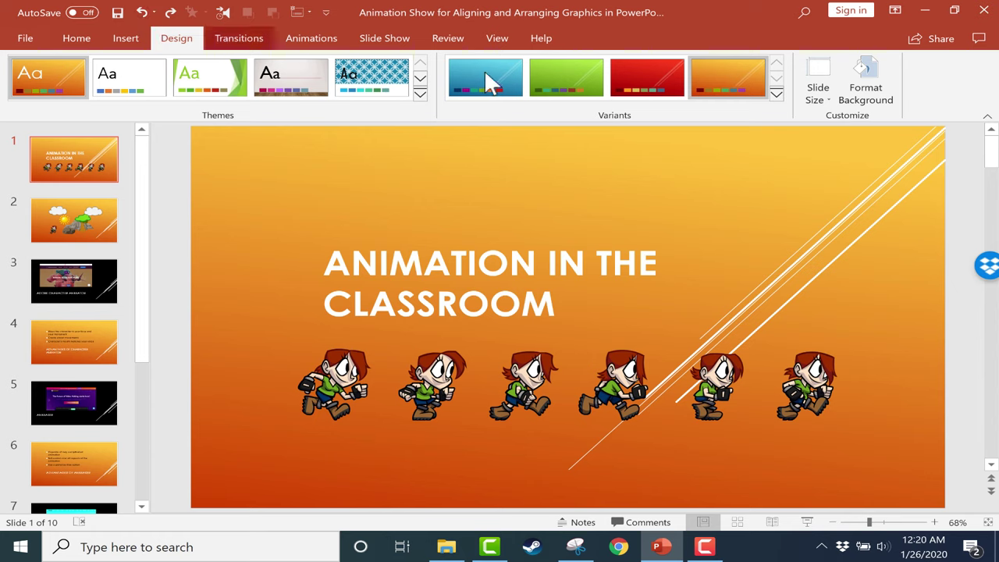
# Open the custom slide size settings, try the B4 (ISO) Paper (250x353 mm) preset, and switch to the Custom size.
pyautogui.click(829, 93)
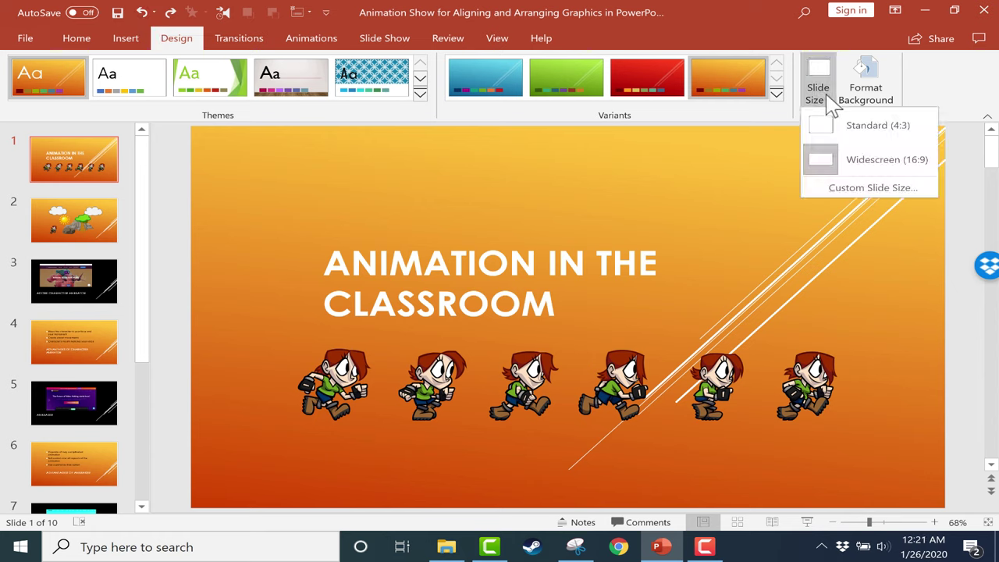
pyautogui.click(889, 192)
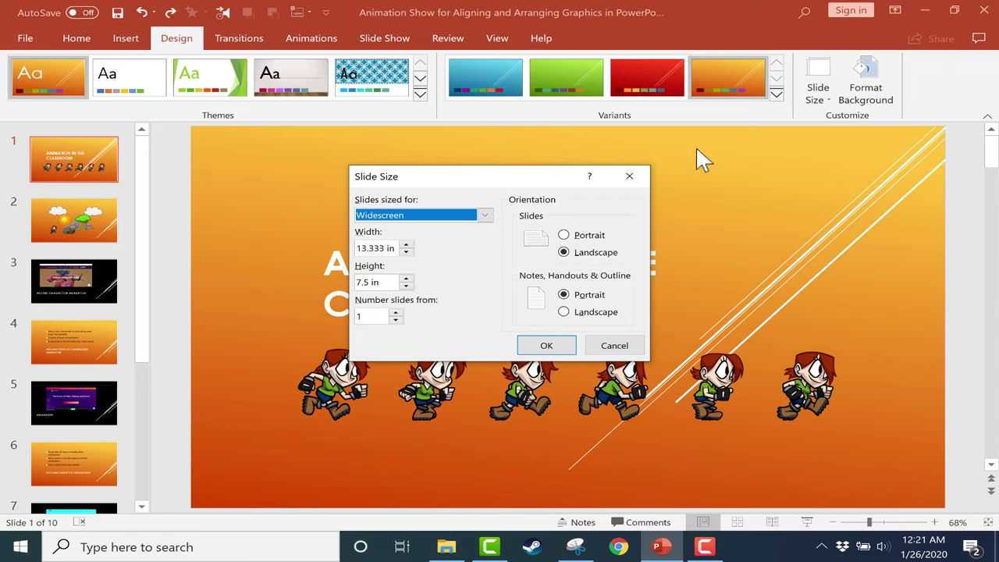
pyautogui.click(485, 215)
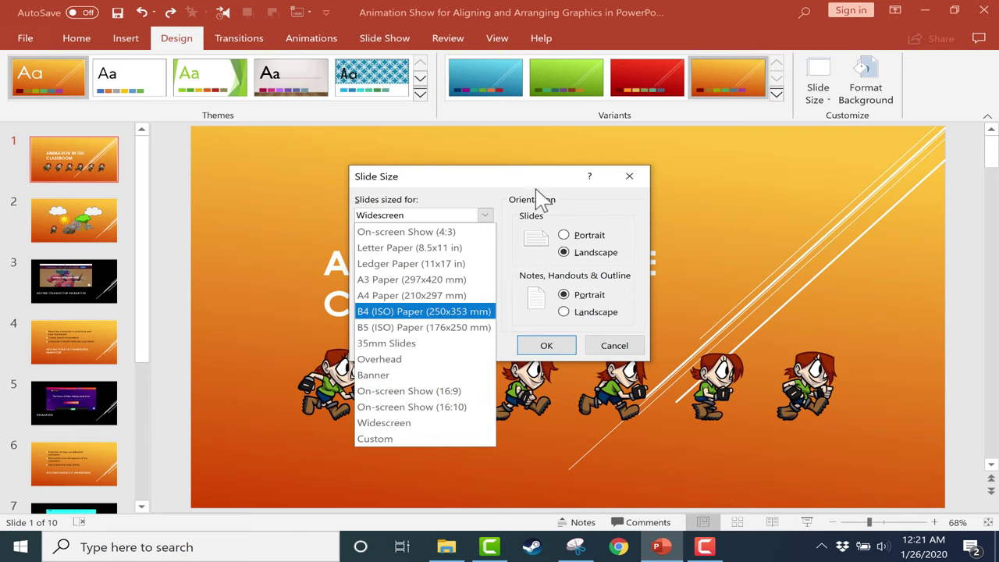
pyautogui.click(481, 203)
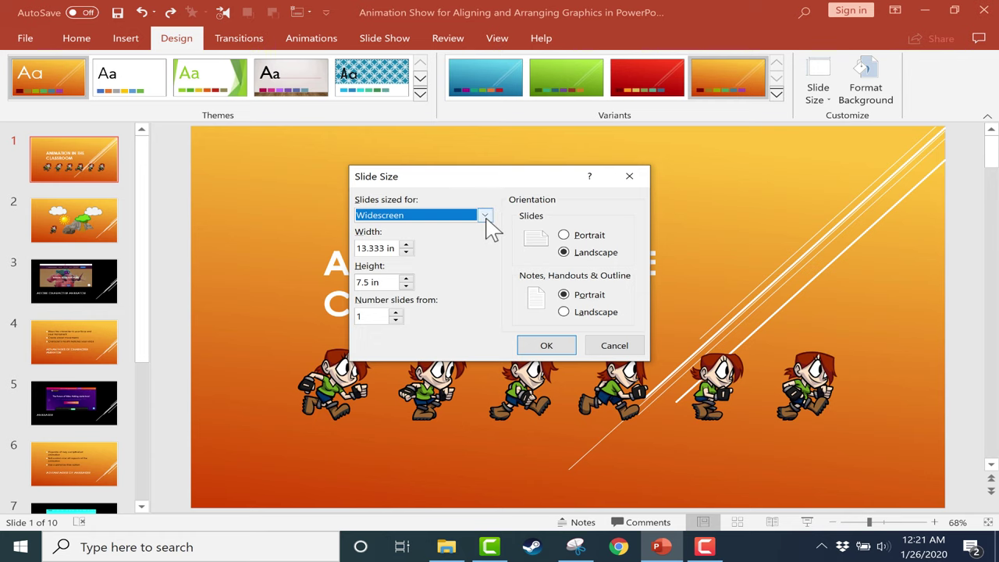
pyautogui.click(481, 215)
pyautogui.click(457, 323)
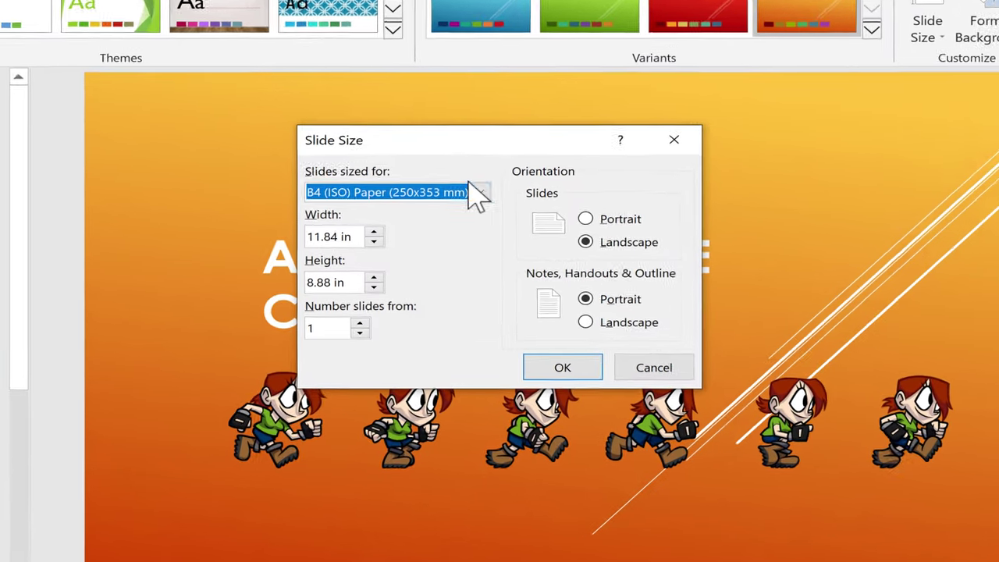
pyautogui.click(482, 211)
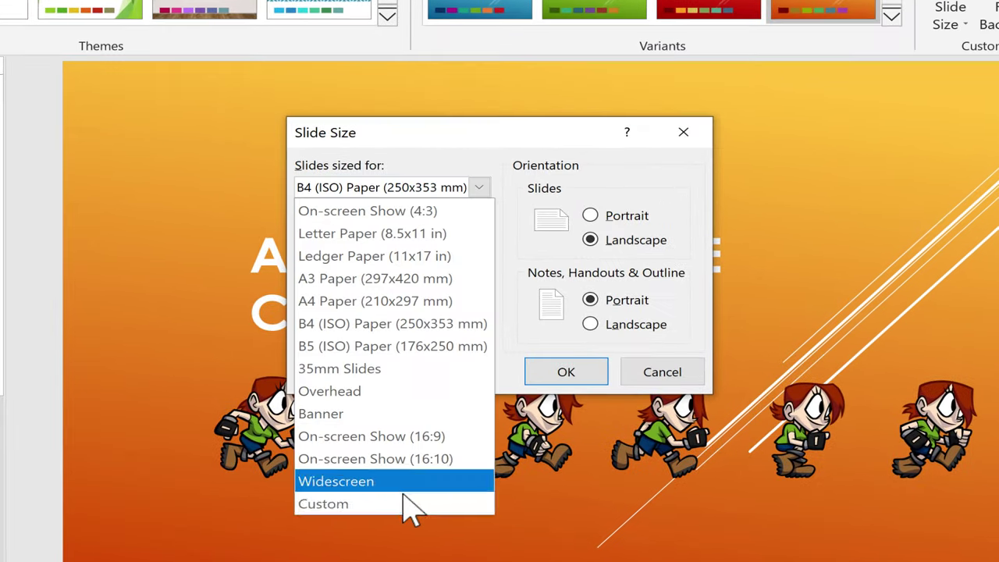
pyautogui.click(433, 466)
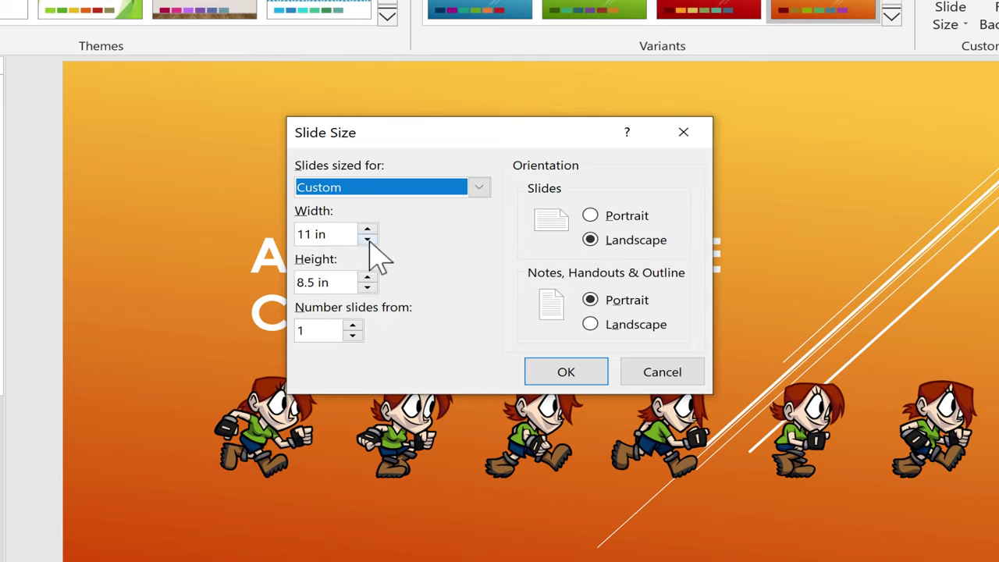
# Set the custom slides to 15 in wide and 55 in high, numbered from 3, and scale the content with Ensure Fit.
pyautogui.moveTo(343, 234); pyautogui.dragTo(273, 234)
pyautogui.write('15')
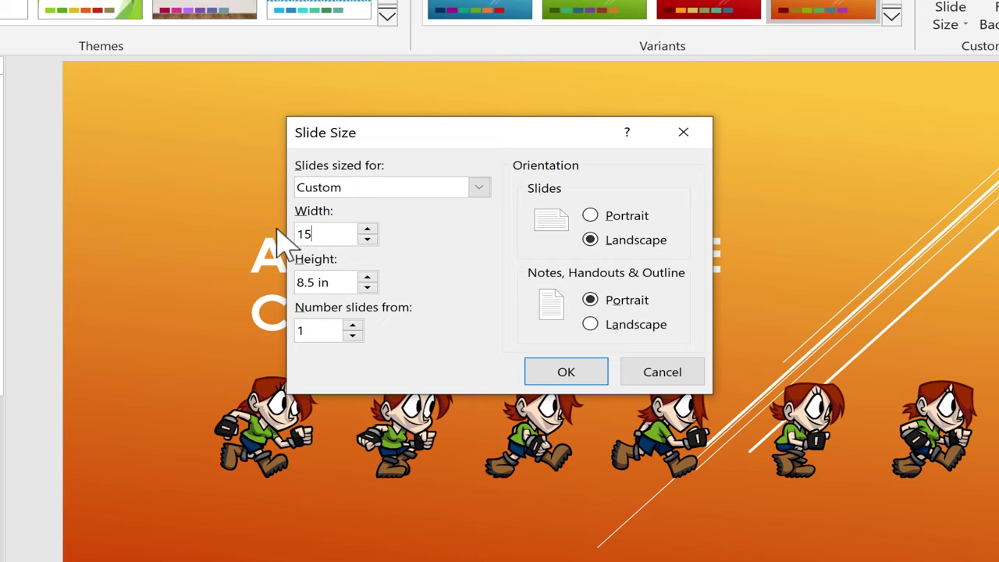
pyautogui.moveTo(297, 282); pyautogui.dragTo(308, 281)
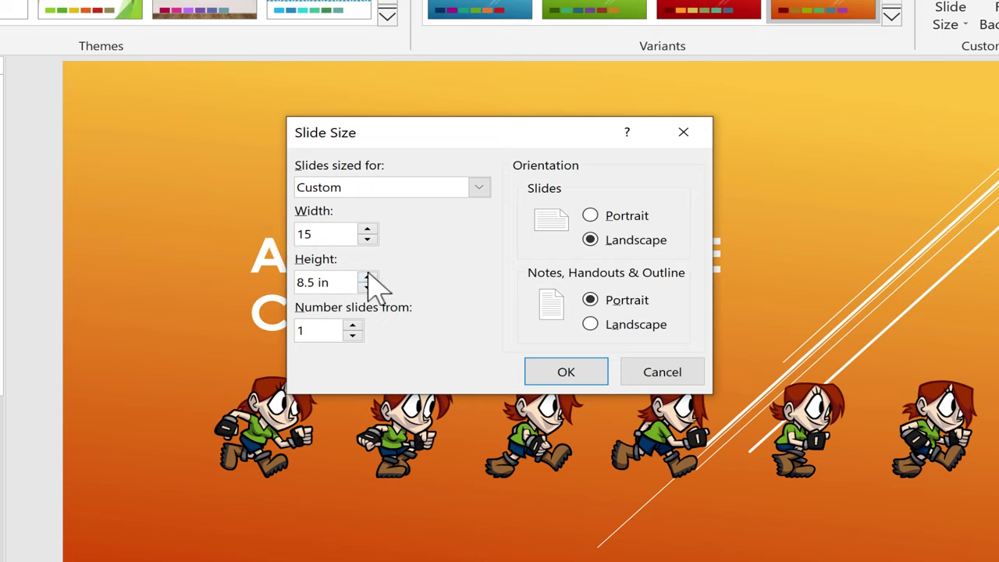
pyautogui.write('5')
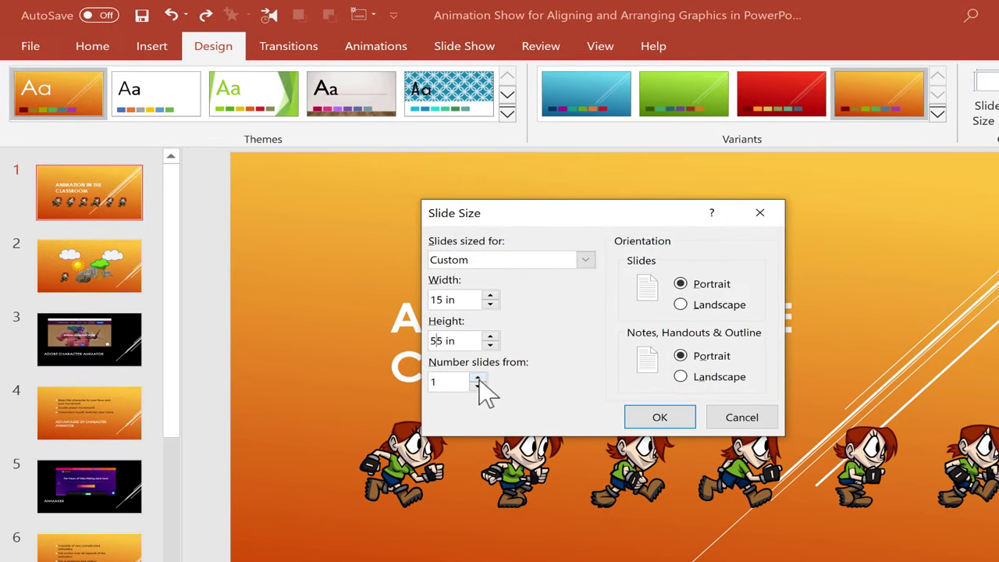
pyautogui.click(388, 340)
pyautogui.click(660, 418)
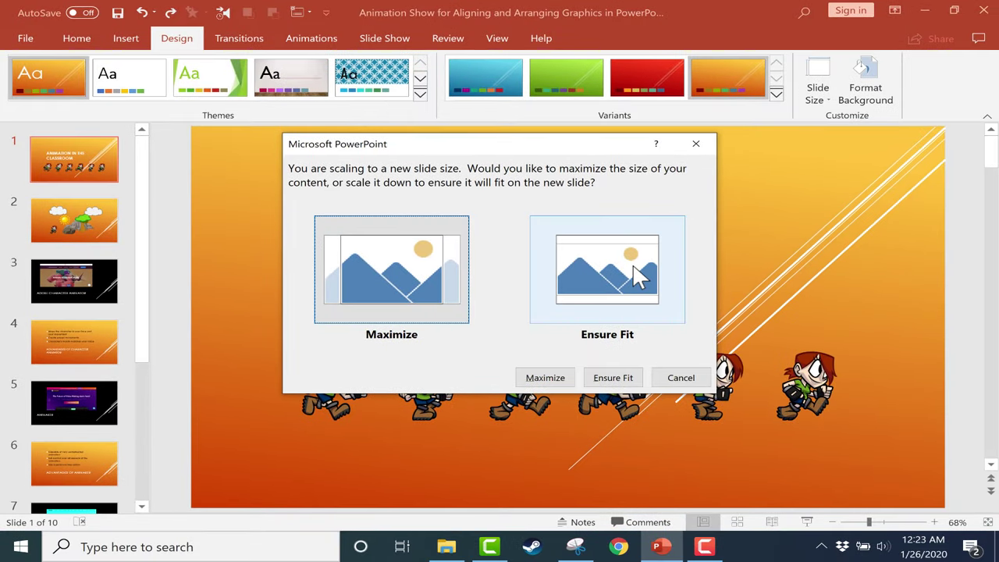
pyautogui.click(634, 266)
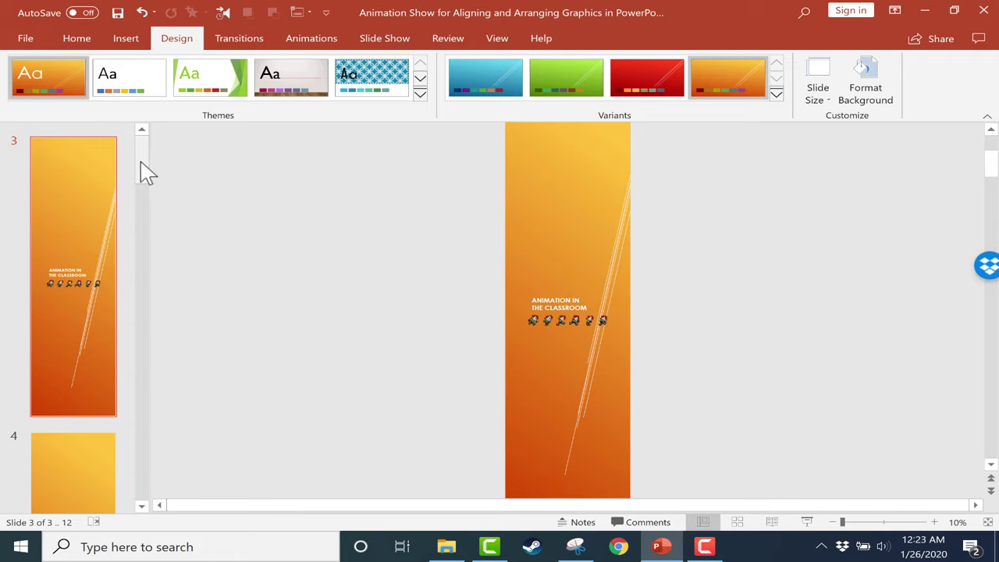
pyautogui.moveTo(141, 171); pyautogui.dragTo(143, 149)
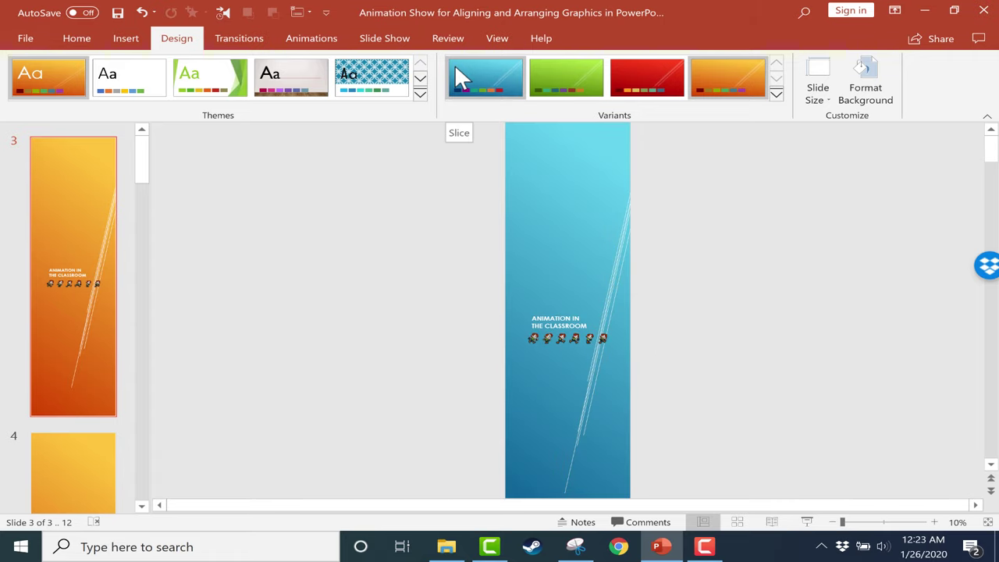
# Set the custom slide height to 25 in and scale the content with Ensure Fit.
pyautogui.click(815, 92)
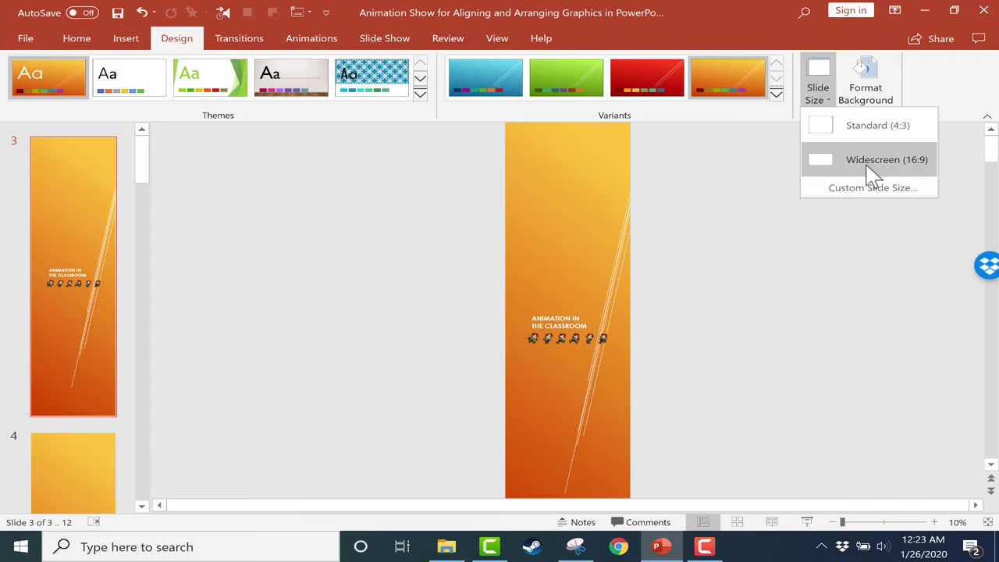
pyautogui.click(865, 196)
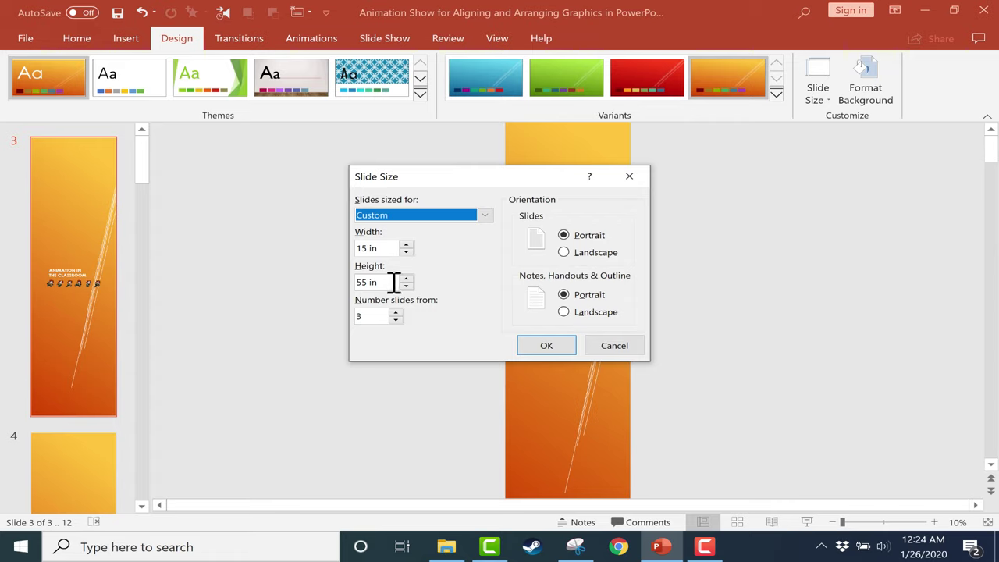
pyautogui.moveTo(363, 282); pyautogui.dragTo(342, 283)
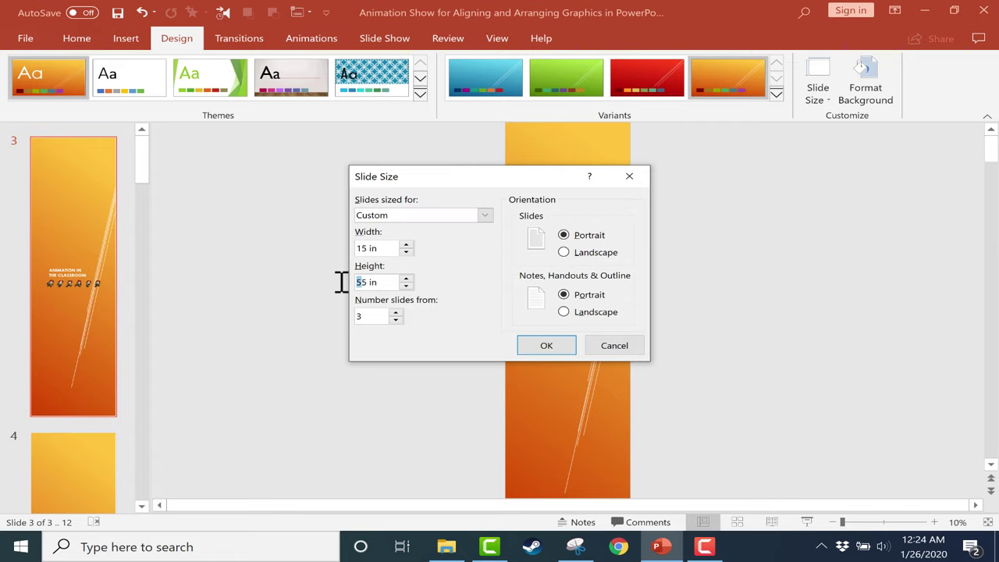
pyautogui.write('2')
pyautogui.click(549, 348)
pyautogui.click(614, 301)
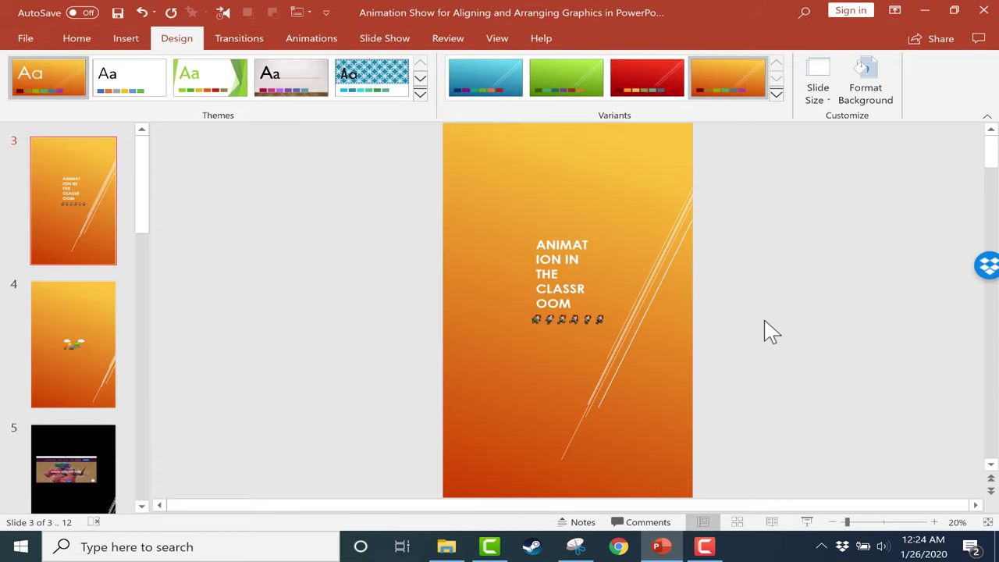
# Widen the title text box on both sides so "Animation in the Classroom" wraps onto two lines.
pyautogui.click(561, 305)
pyautogui.moveTo(528, 289); pyautogui.dragTo(474, 223)
pyautogui.moveTo(592, 267); pyautogui.dragTo(645, 268)
# Move the running-girl picture row below the title and enlarge it to nearly the full slide width.
pyautogui.click(568, 326)
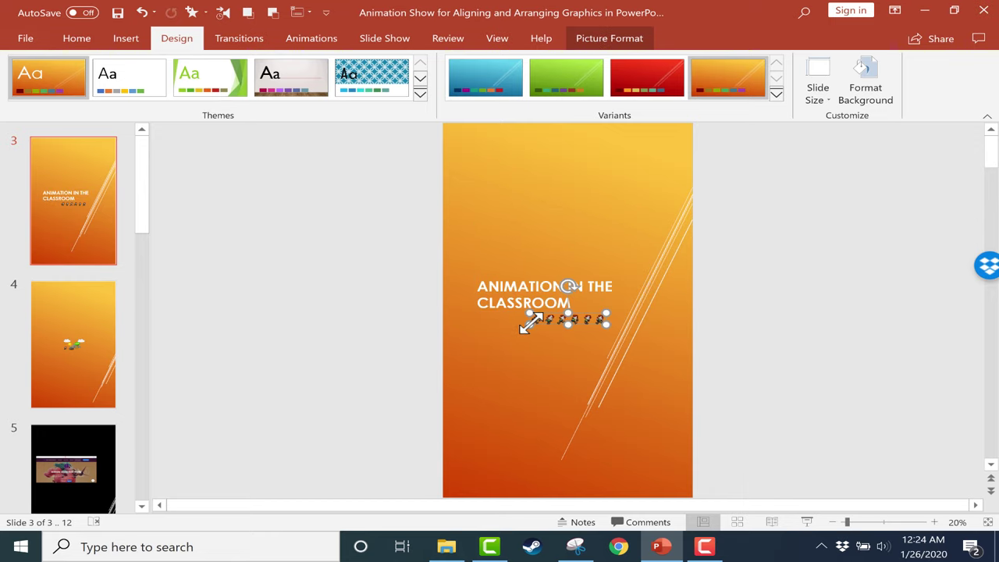
pyautogui.moveTo(567, 326); pyautogui.dragTo(585, 349)
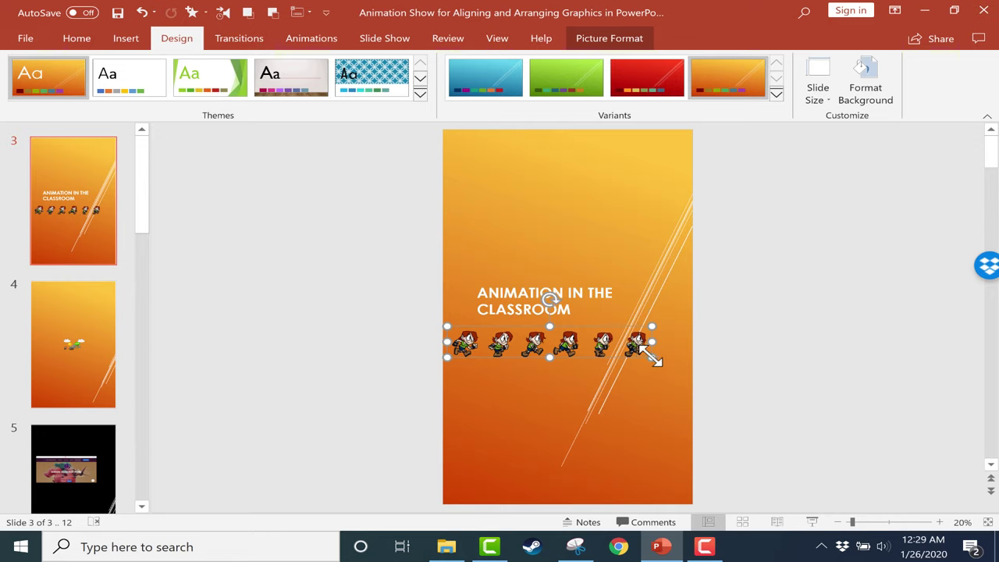
pyautogui.moveTo(651, 357); pyautogui.dragTo(683, 361)
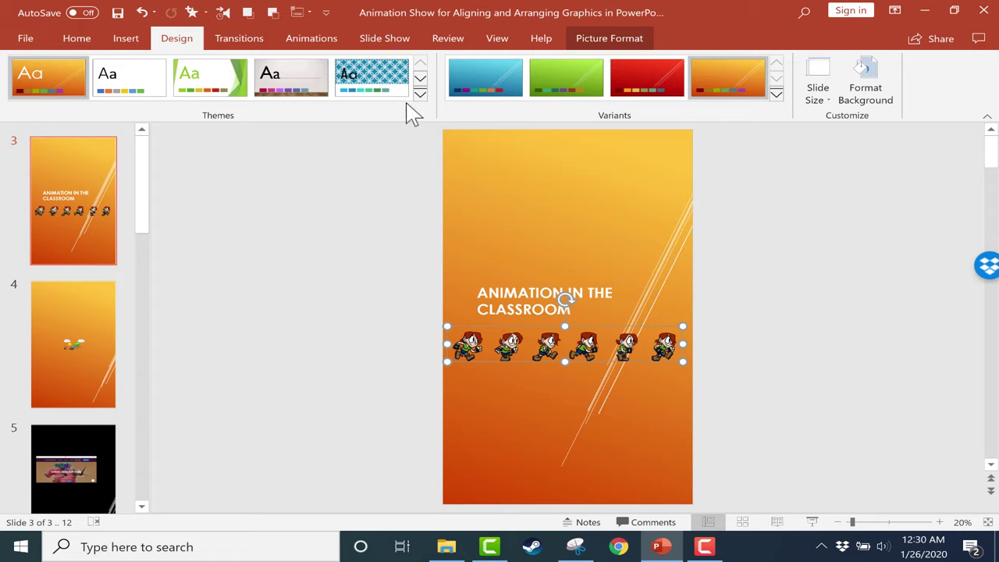
pyautogui.click(818, 95)
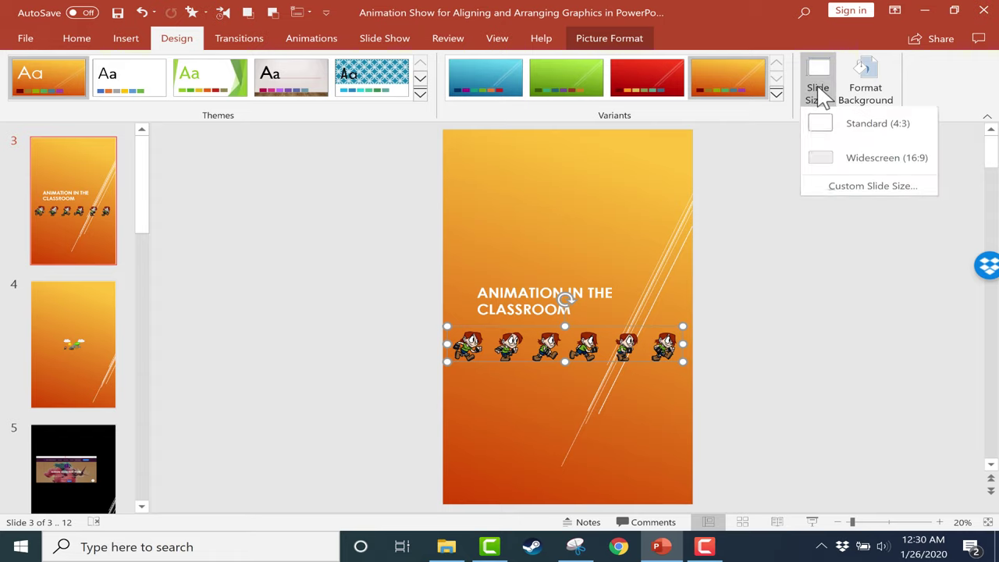
pyautogui.click(761, 243)
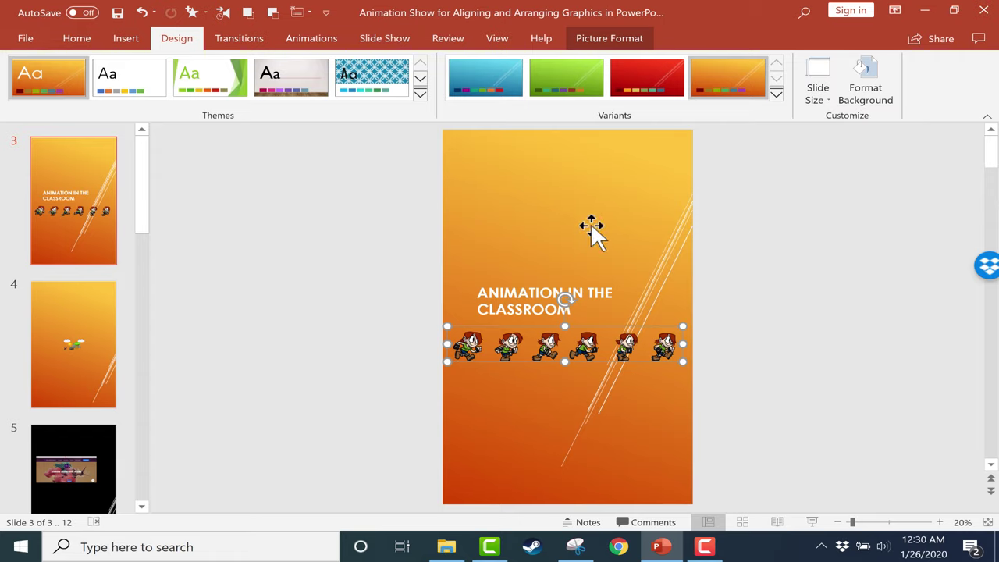
pyautogui.click(327, 197)
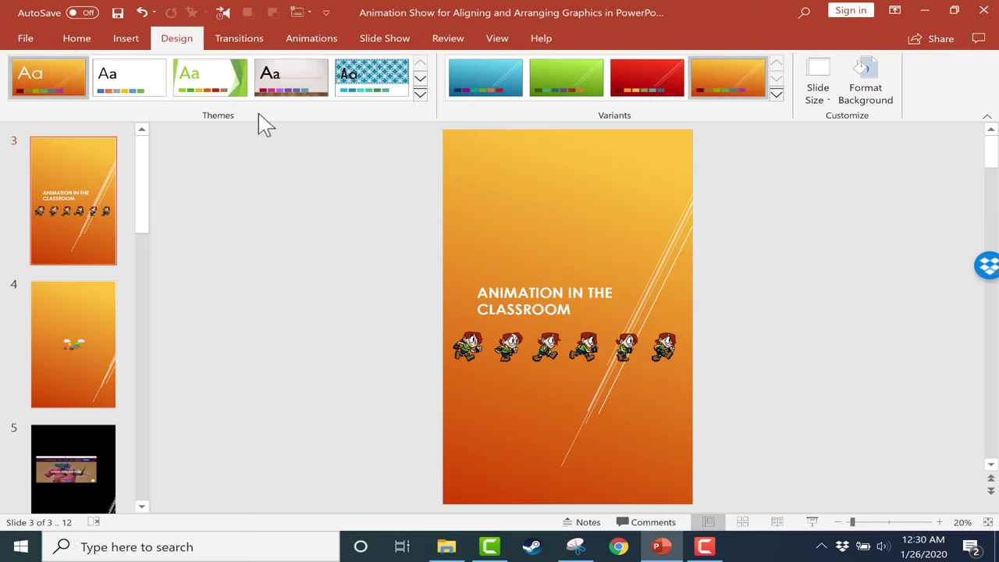
pyautogui.click(421, 100)
pyautogui.click(290, 414)
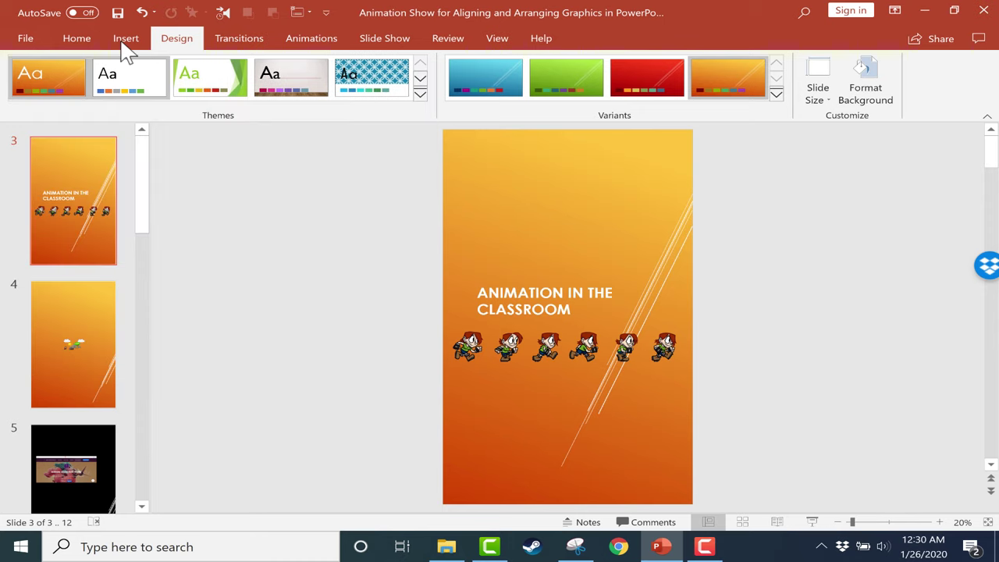
# Save the current theme as an Office Theme file named "Vertical Monitor" in the Document Themes folder.
pyautogui.click(420, 94)
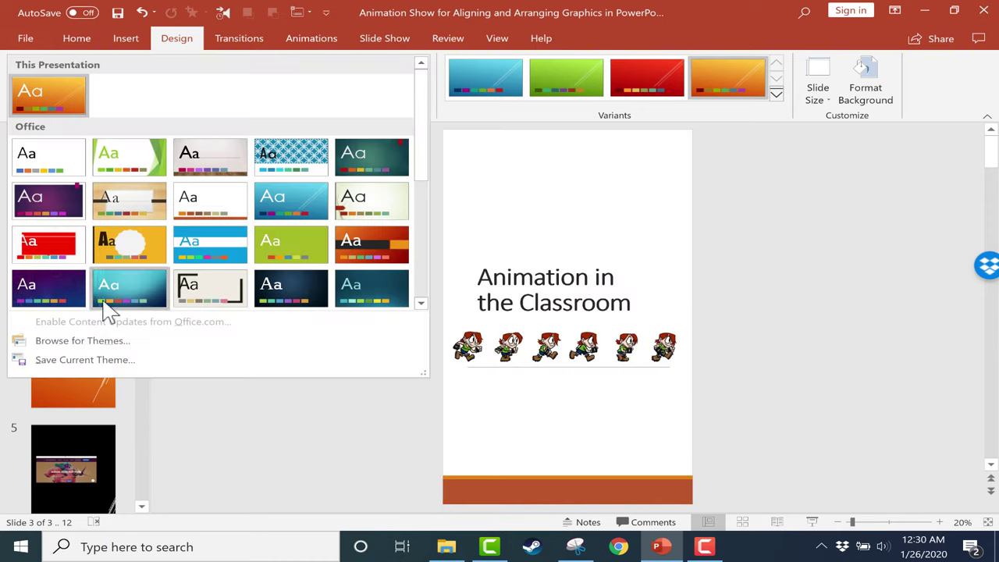
pyautogui.click(57, 361)
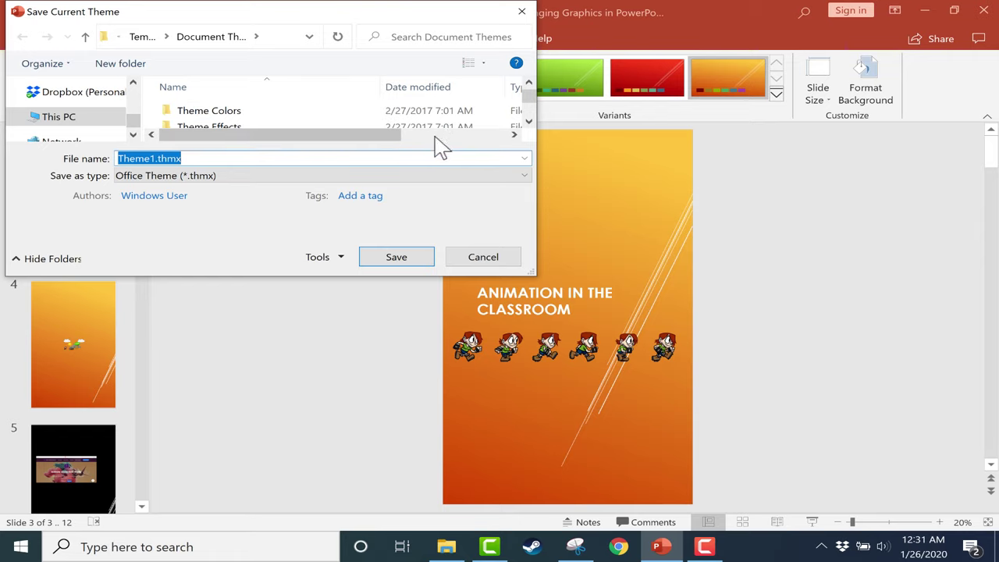
pyautogui.moveTo(536, 272); pyautogui.dragTo(536, 364)
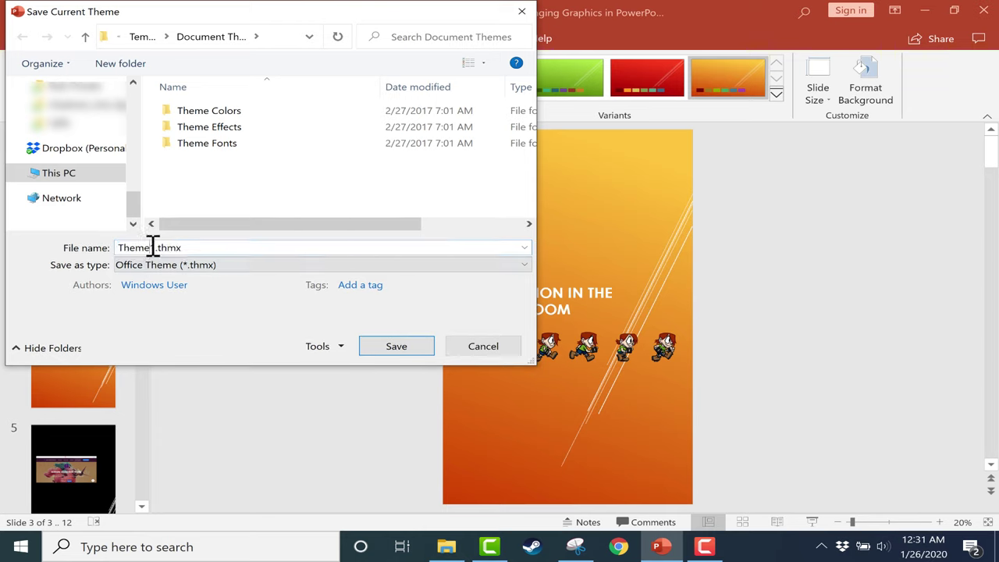
pyautogui.moveTo(151, 247); pyautogui.dragTo(55, 261)
pyautogui.press('Right')
pyautogui.write('Vertical Monitor')
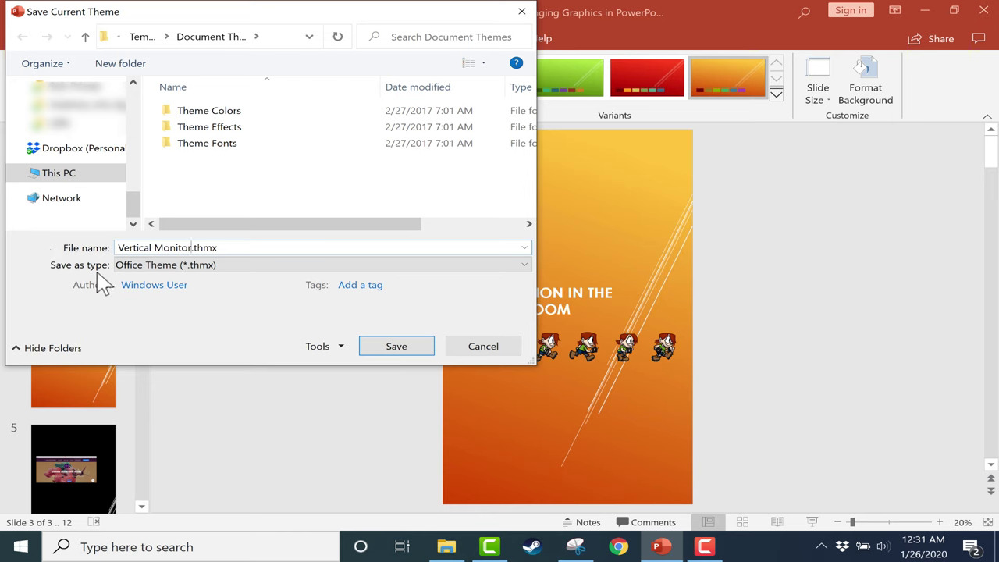
pyautogui.click(382, 346)
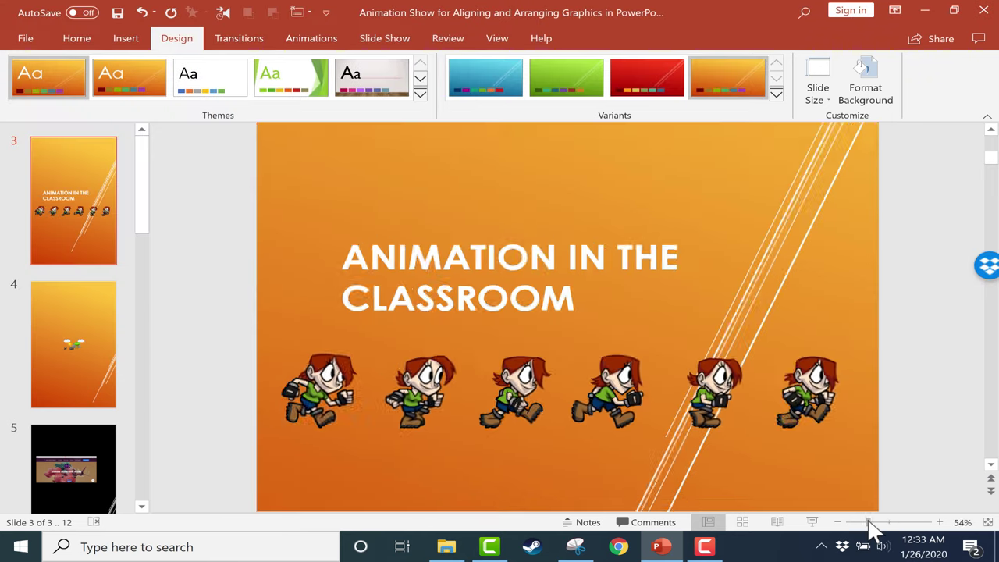
pyautogui.moveTo(866, 529); pyautogui.dragTo(872, 529)
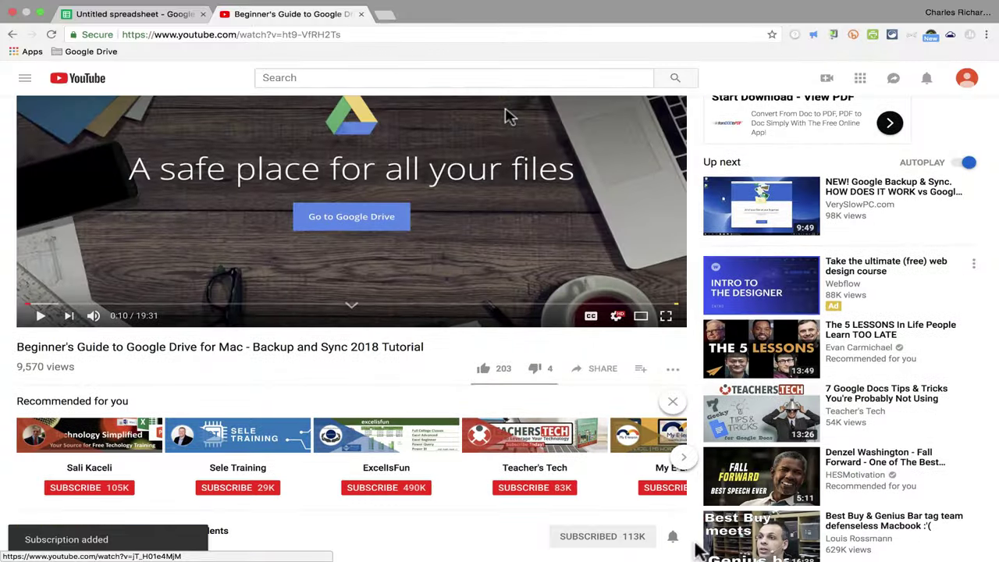
pyautogui.scroll(-2, 651, 460)
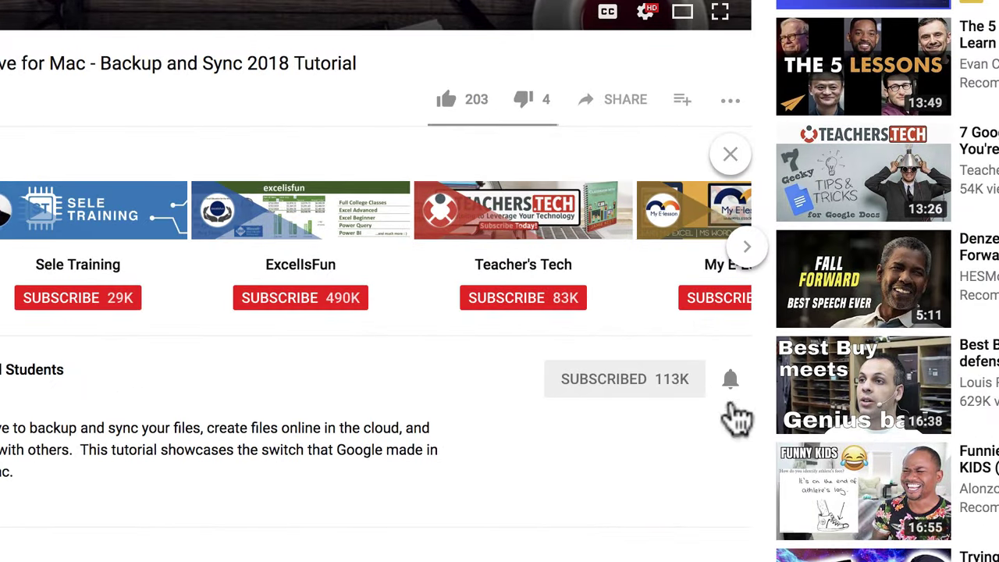